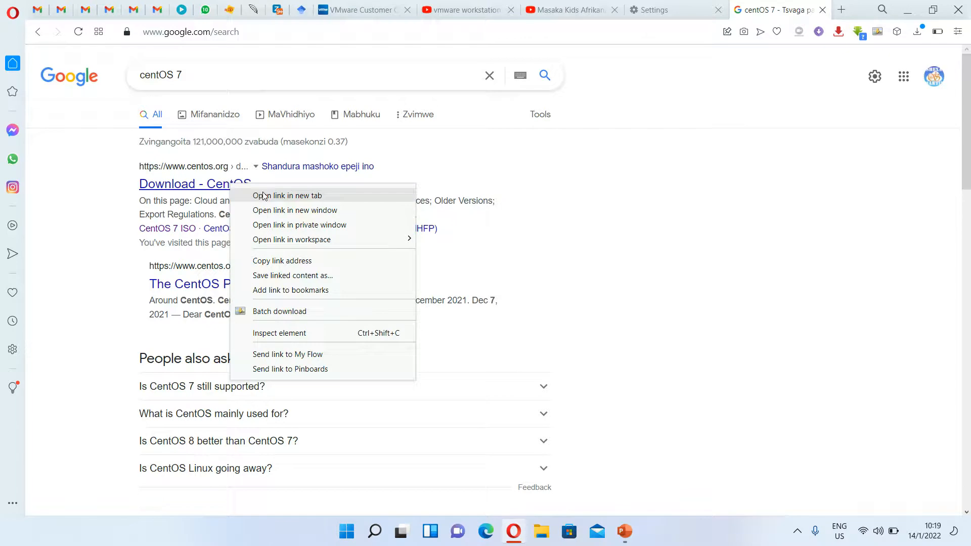
- Open the CentOS download page in a new tab and open the 7-2009 x86_64 ISO mirror list
{"action": "left_click", "coordinate": [263, 196]}
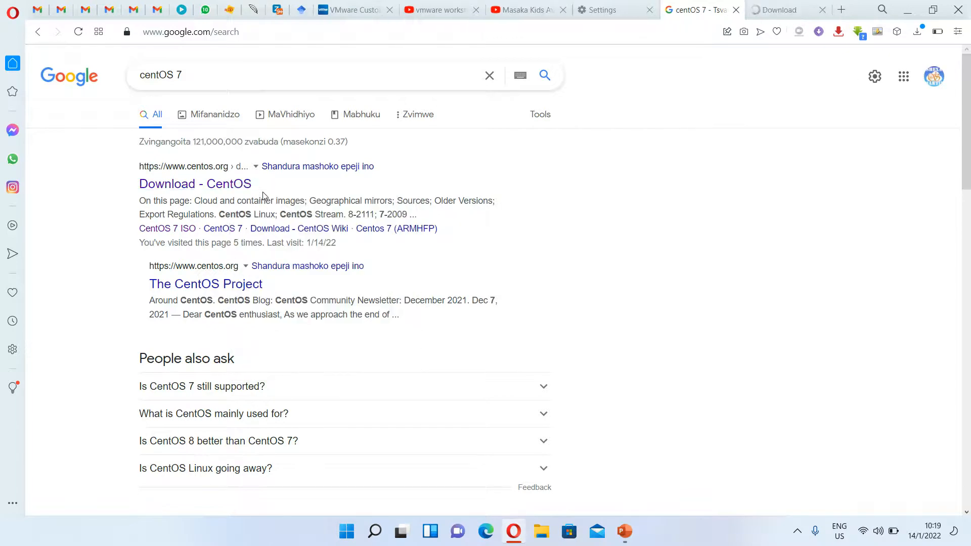
{"action": "left_click", "coordinate": [769, 11]}
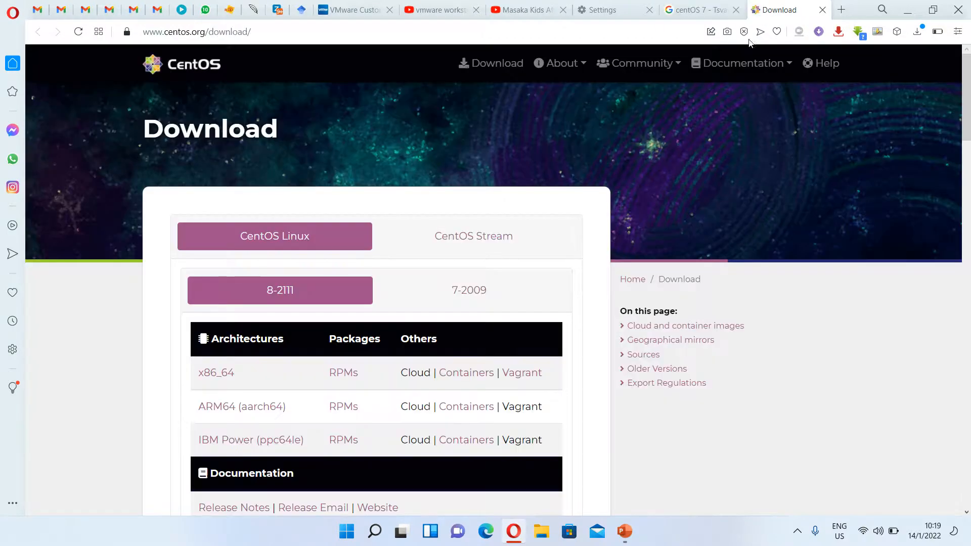
{"action": "scroll", "coordinate": [969, 116], "scroll_direction": "down", "scroll_amount": 1}
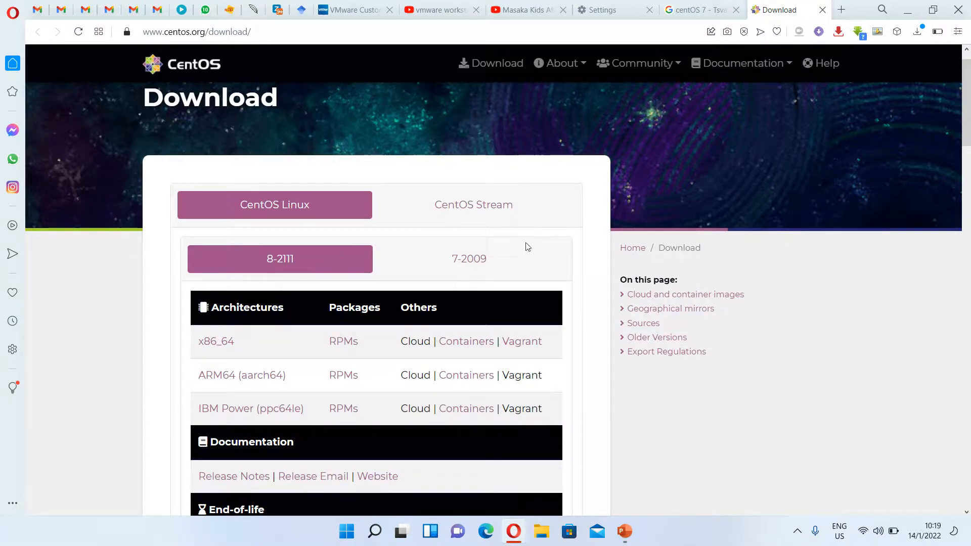
{"action": "left_click", "coordinate": [469, 260]}
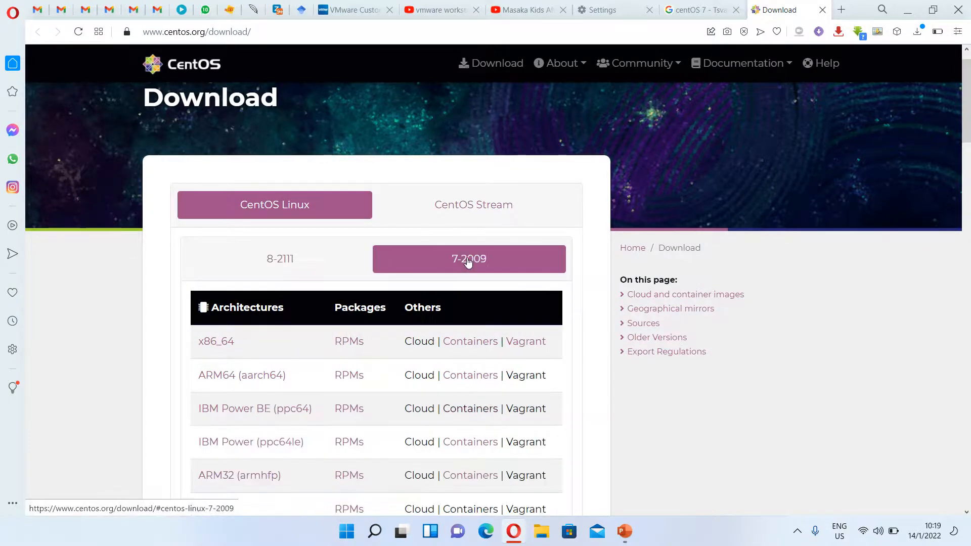
{"action": "left_click", "coordinate": [213, 344]}
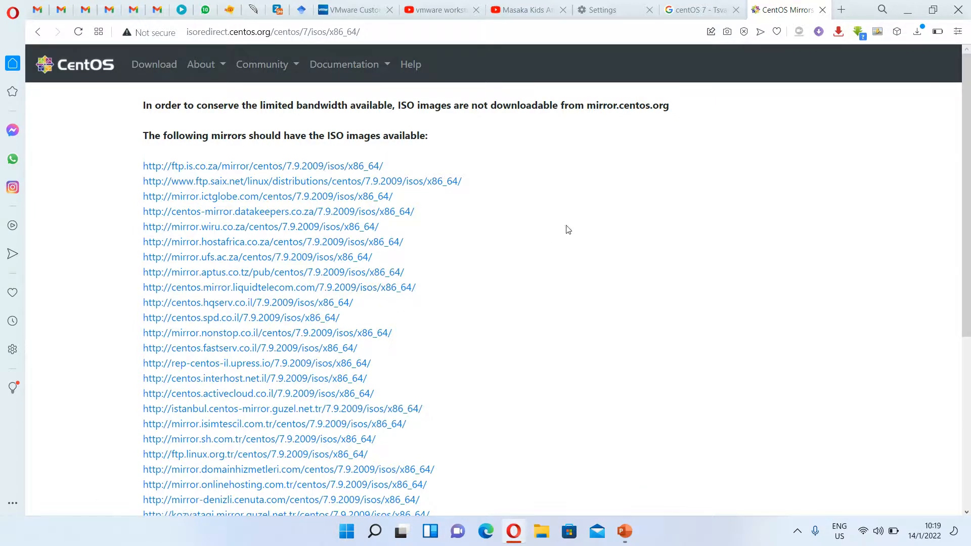
- Open the ftp.is.co.za mirror's 7.9.2009 x86_64 ISO listing in a new tab and view it
{"action": "mouse_move", "coordinate": [954, 237]}
{"action": "left_mouse_down"}
{"action": "mouse_move", "coordinate": [970, 204]}
{"action": "mouse_move", "coordinate": [970, 381]}
{"action": "mouse_move", "coordinate": [970, 236]}
{"action": "left_mouse_up"}
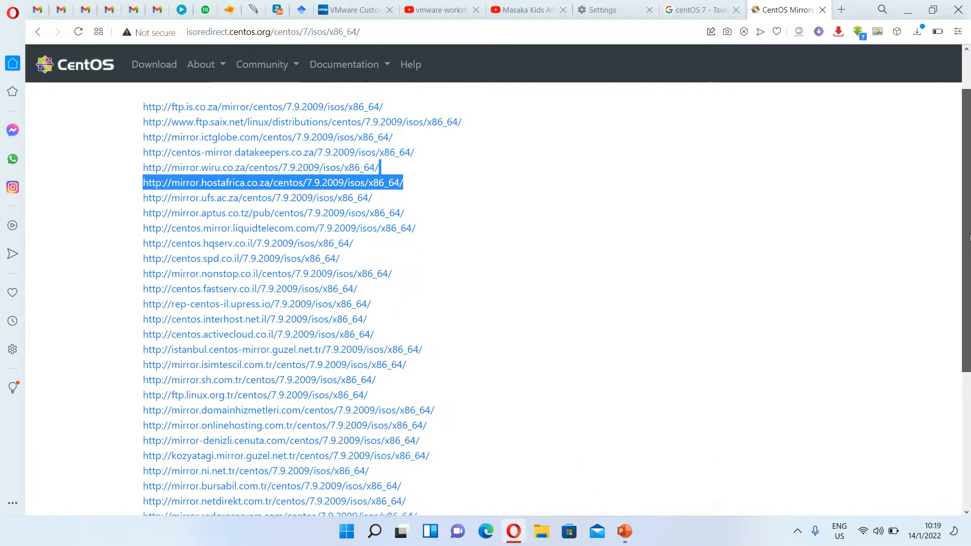
{"action": "right_click", "coordinate": [355, 113]}
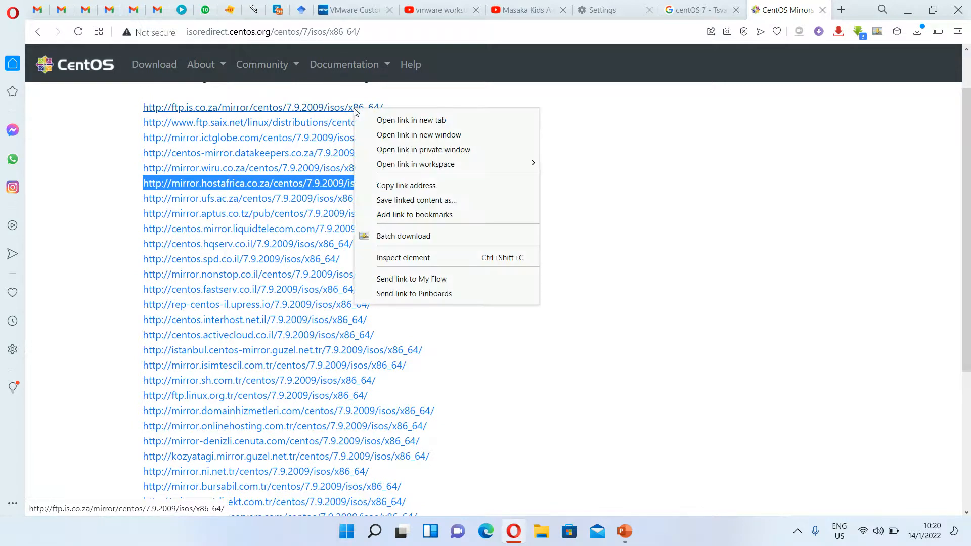
{"action": "left_click", "coordinate": [371, 115]}
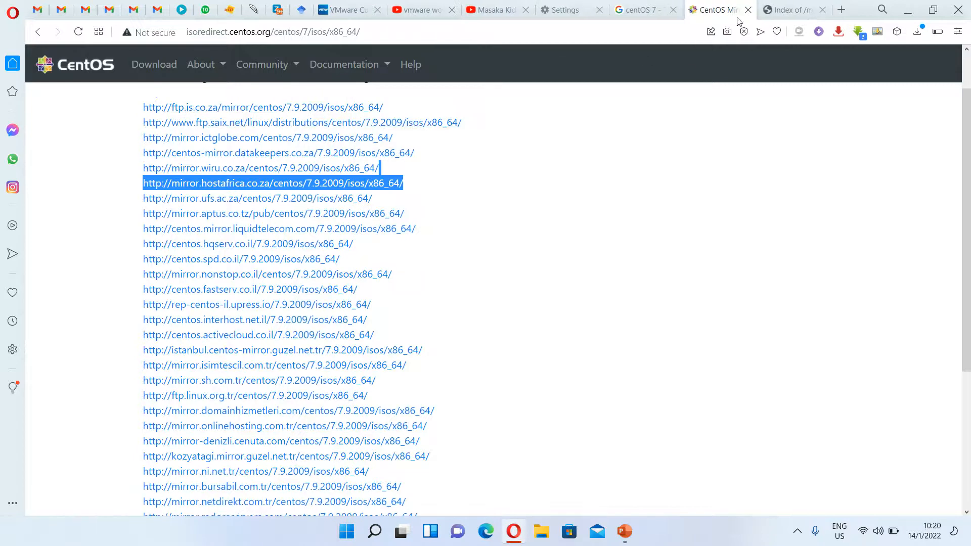
{"action": "left_click", "coordinate": [788, 5]}
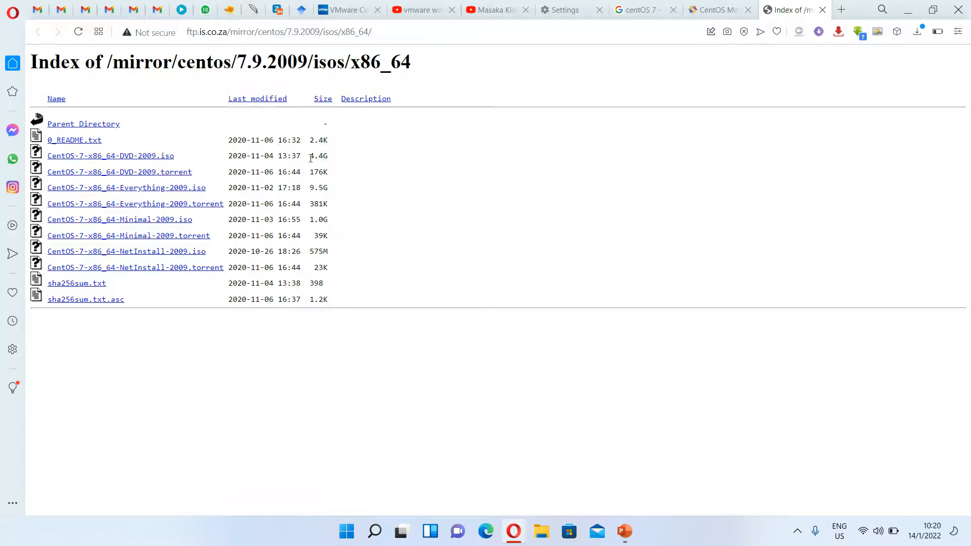
- Start downloading CentOS-7-x86_64-DVD-2009.iso, cancel it, and minimise Opera to the desktop
{"action": "left_click", "coordinate": [151, 158]}
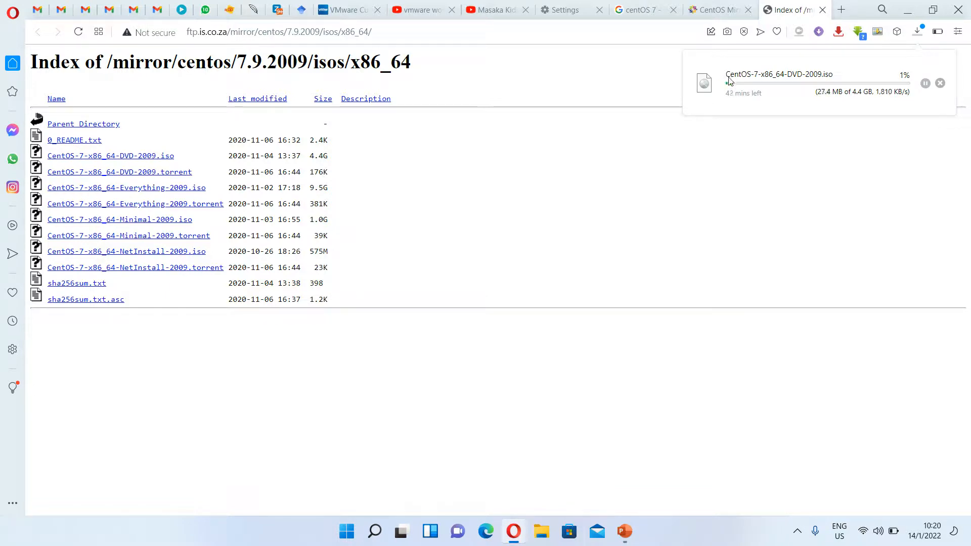
{"action": "left_click", "coordinate": [941, 84]}
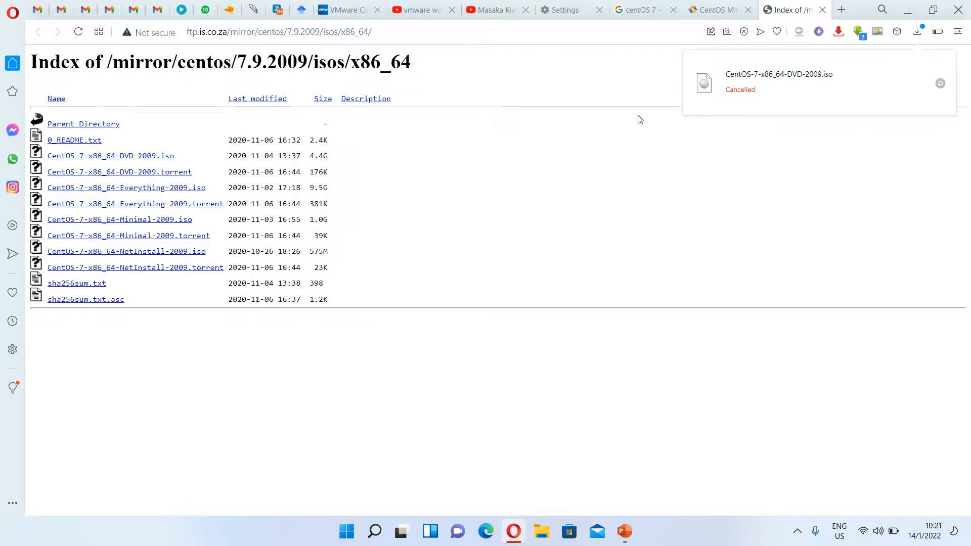
{"action": "left_click", "coordinate": [909, 7]}
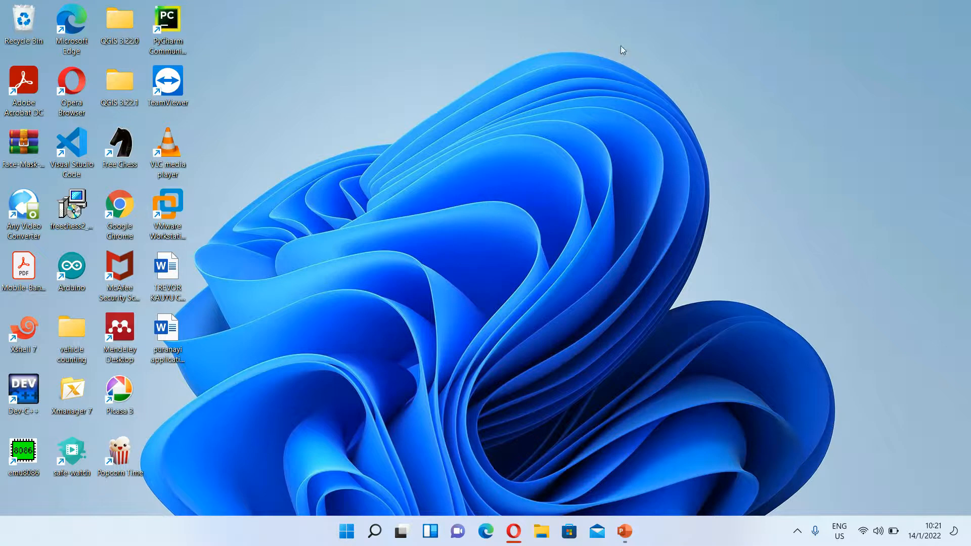
- Launch VMware Workstation and start File > New Virtual Machine
{"action": "double_click", "coordinate": [176, 204]}
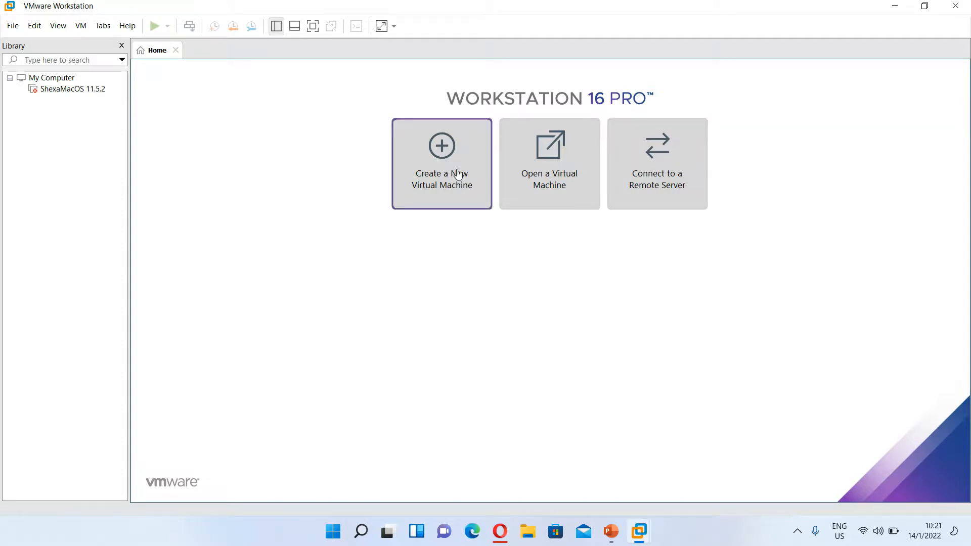
{"action": "left_click", "coordinate": [16, 26]}
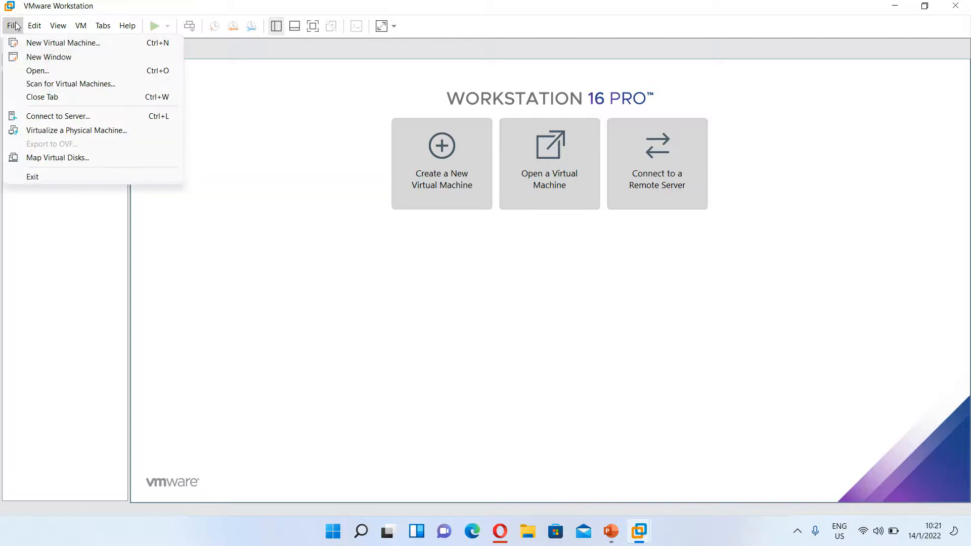
{"action": "left_click", "coordinate": [30, 44]}
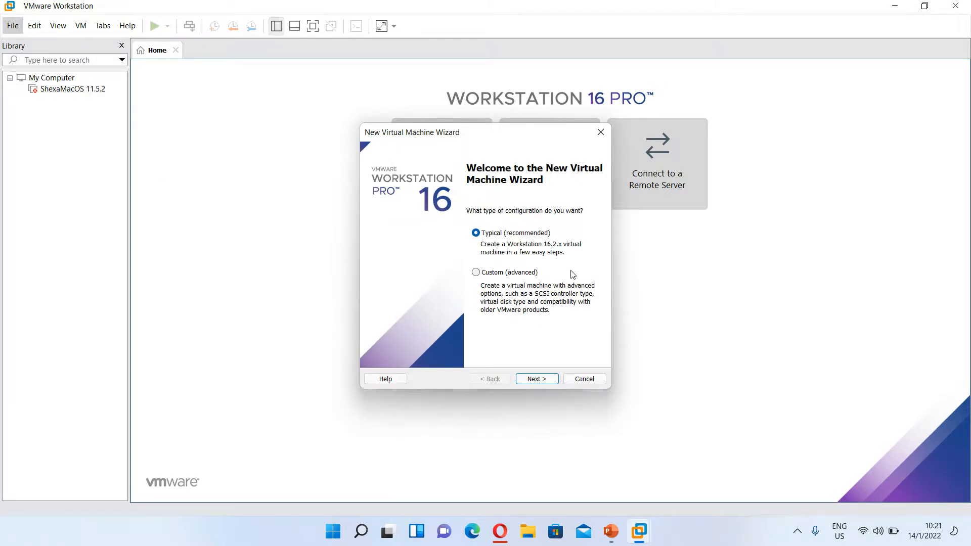
- Use Typical setup with the CentOS-7-x86_64-DVD-2009 ISO as the installer image
{"action": "left_click", "coordinate": [554, 380]}
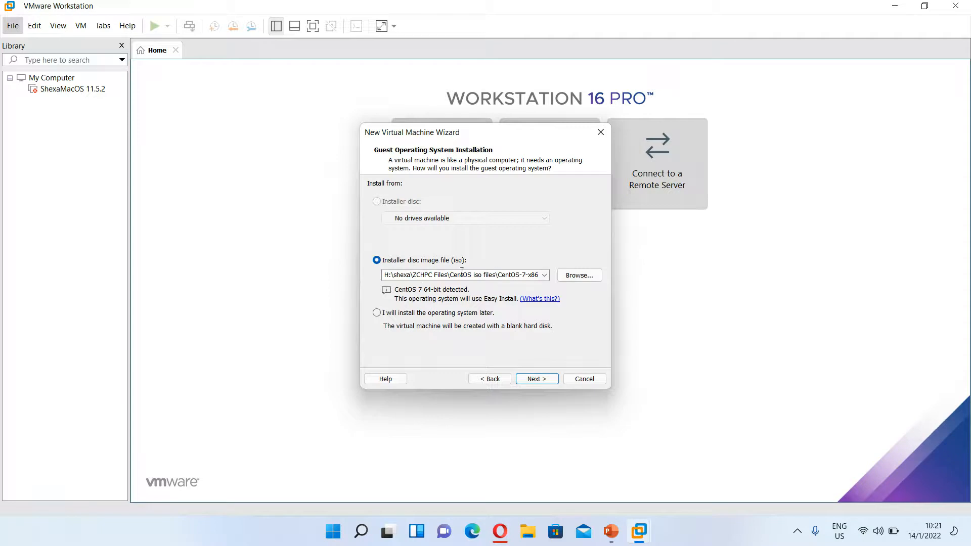
{"action": "left_click", "coordinate": [574, 276]}
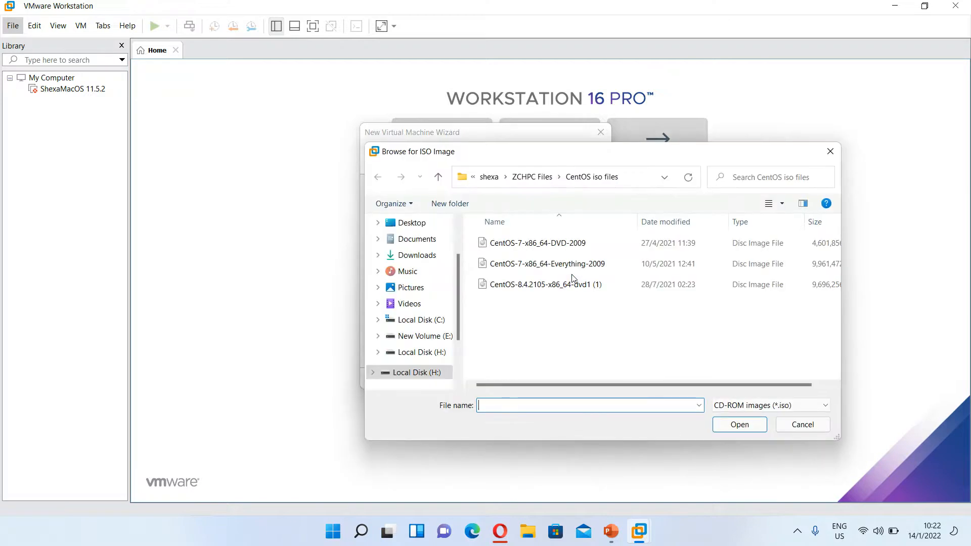
{"action": "left_click", "coordinate": [544, 244]}
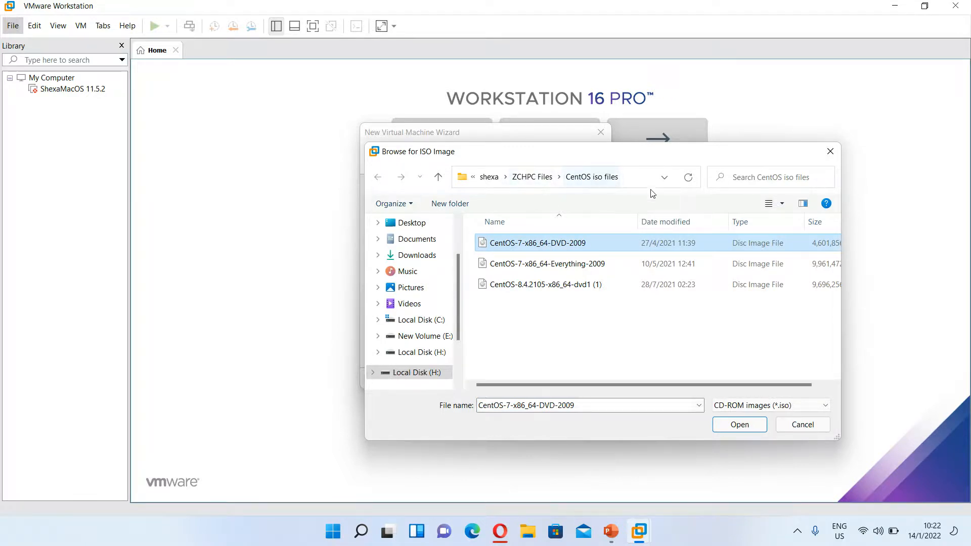
{"action": "left_click", "coordinate": [763, 425]}
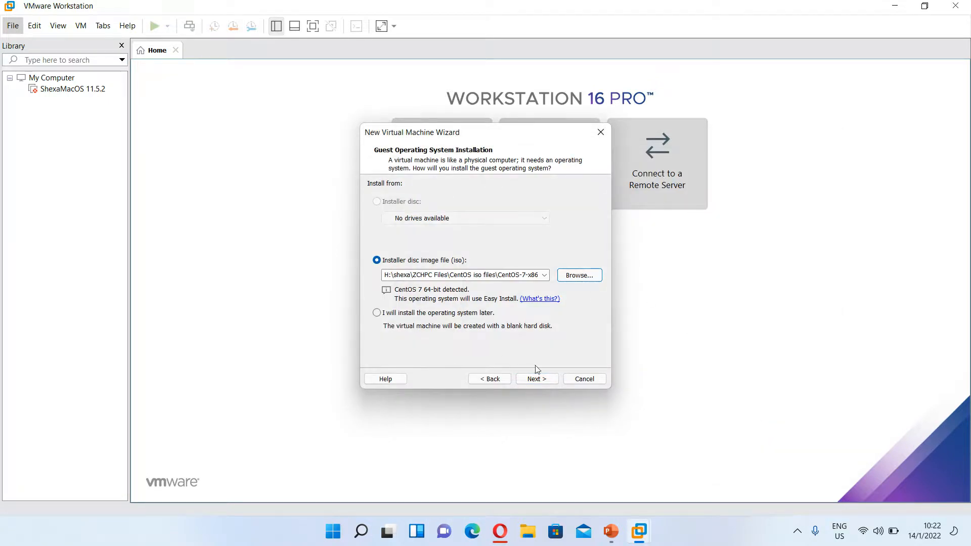
{"action": "left_click", "coordinate": [536, 380]}
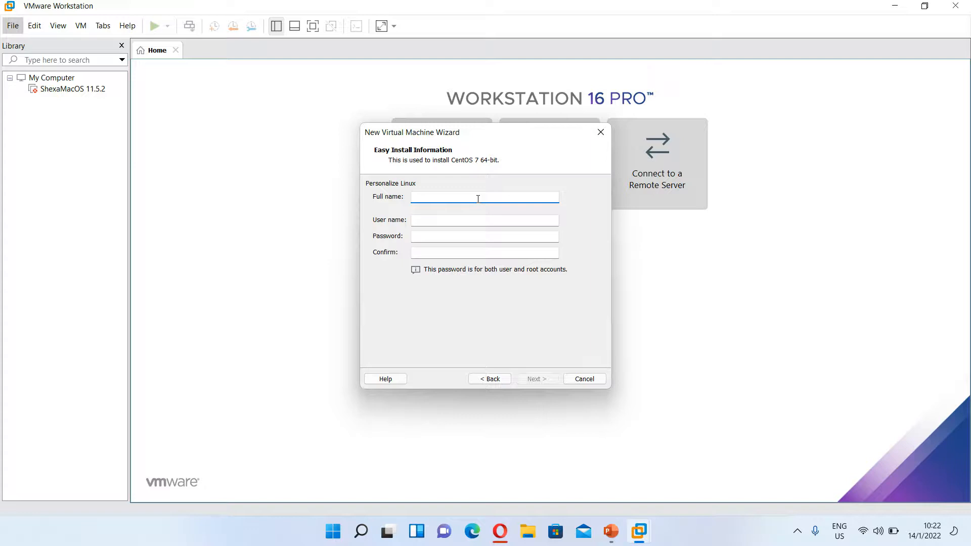
- Enter the Linux user's full name, user name and matching account password, then continue
{"action": "type", "text": "Shexa Ma"}
{"action": "type", "text": "rtin"}
{"action": "left_click", "coordinate": [494, 221]}
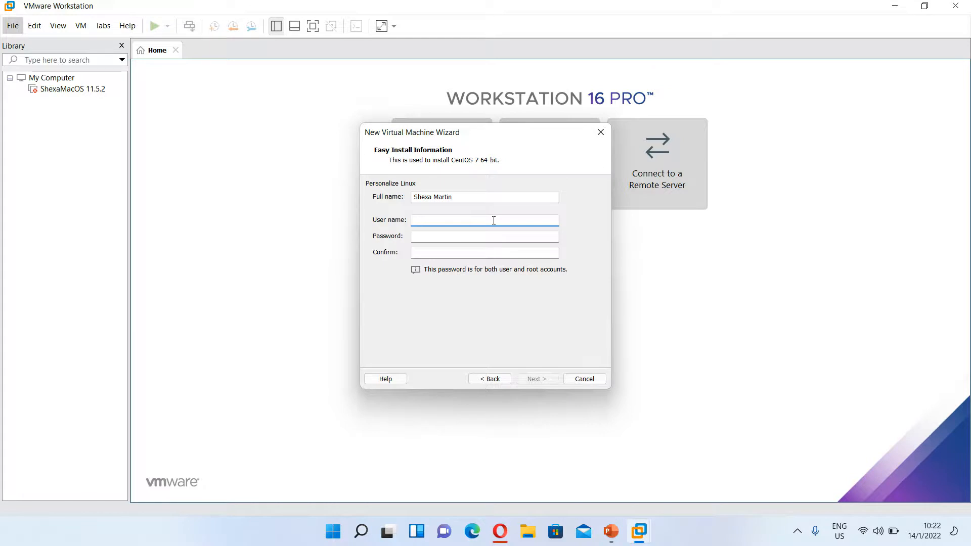
{"action": "type", "text": "shexamartin"}
{"action": "left_click", "coordinate": [501, 237]}
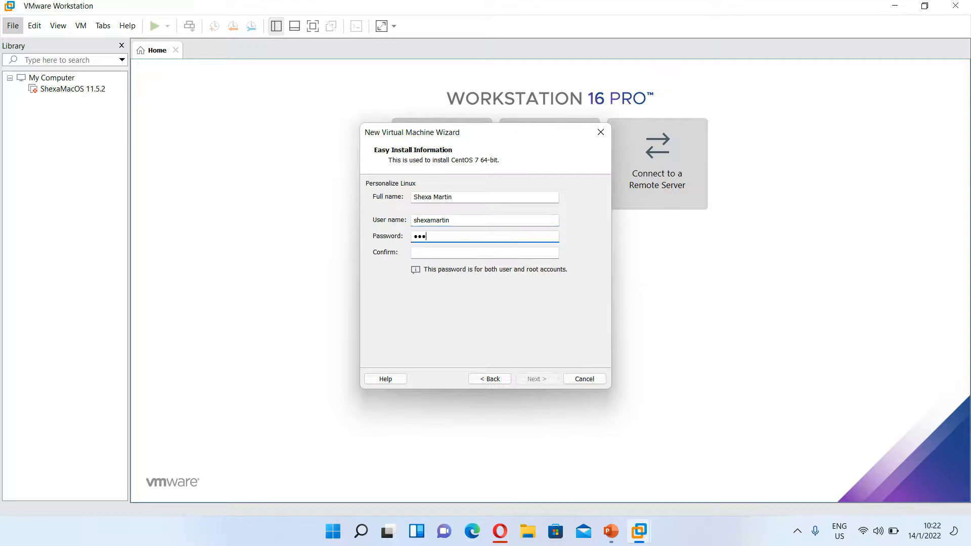
{"action": "left_click", "coordinate": [527, 252]}
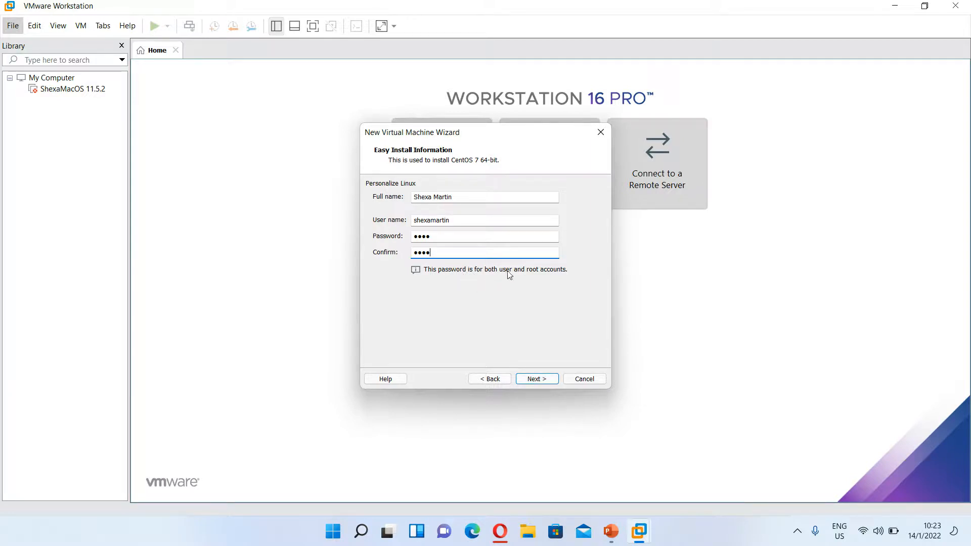
{"action": "left_click", "coordinate": [537, 379]}
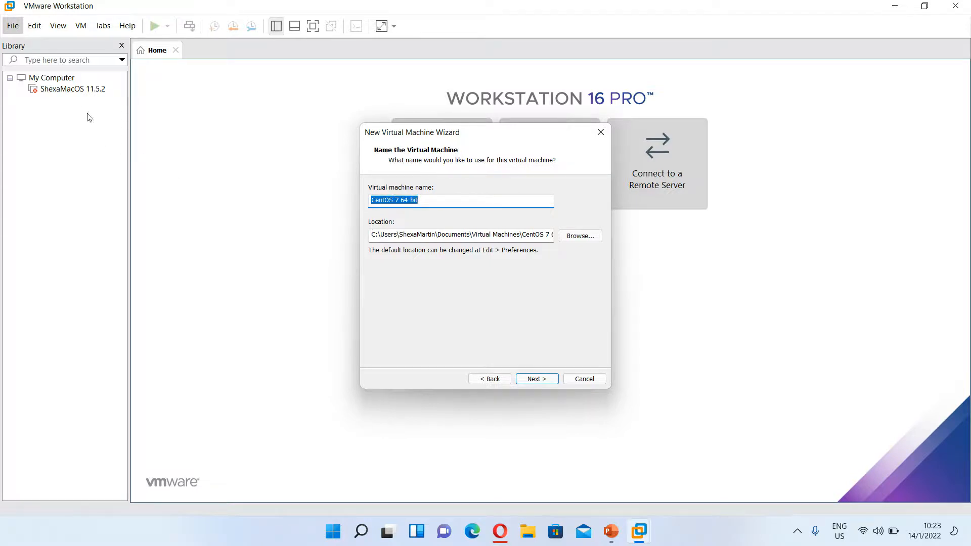
- Rename the virtual machine to the user's name, keep the default location, and continue
{"action": "type", "text": "Sh"}
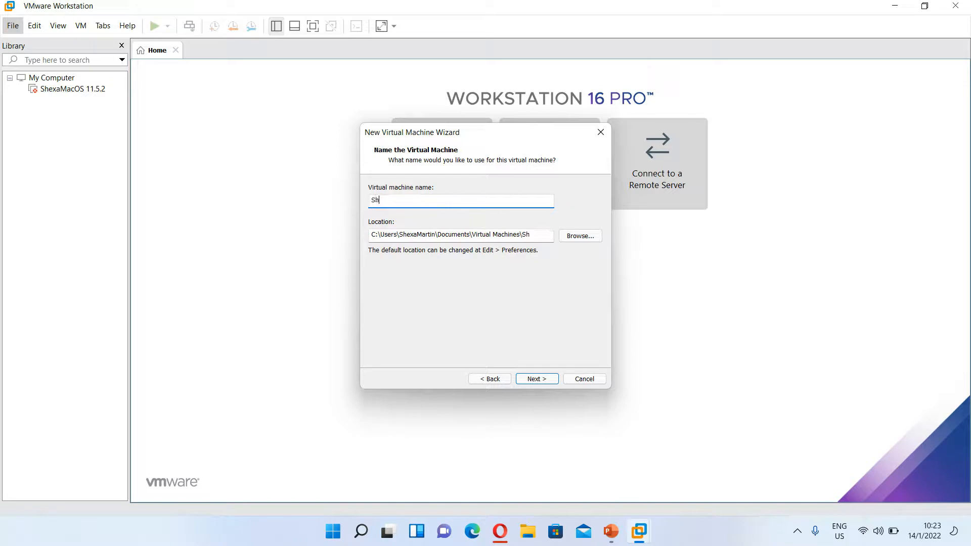
{"action": "type", "text": "exaMartin"}
{"action": "left_click", "coordinate": [580, 236]}
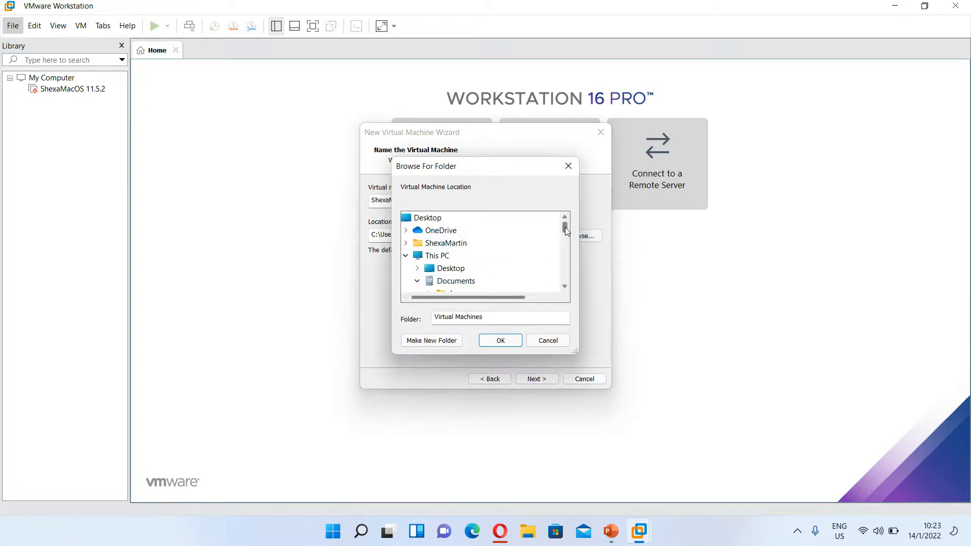
{"action": "left_click", "coordinate": [539, 344]}
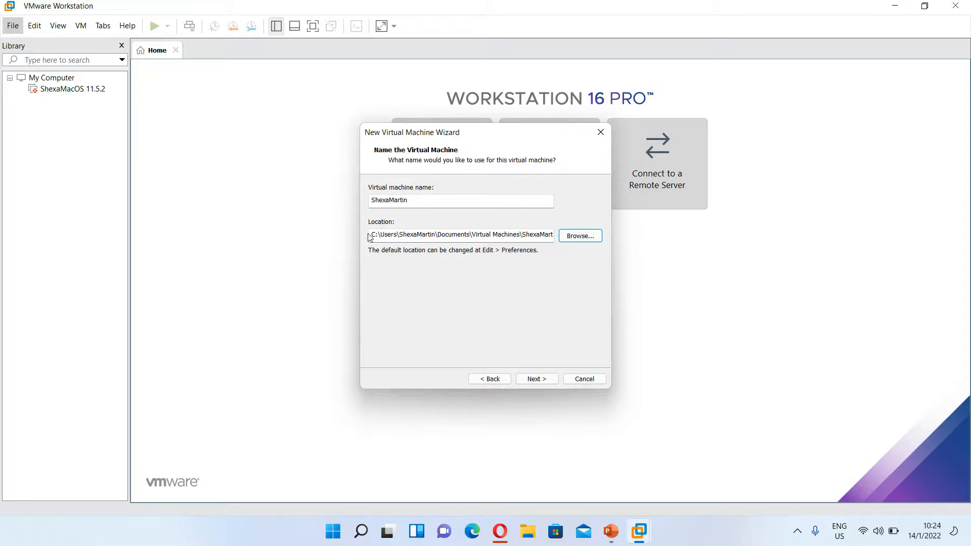
{"action": "left_click", "coordinate": [536, 379]}
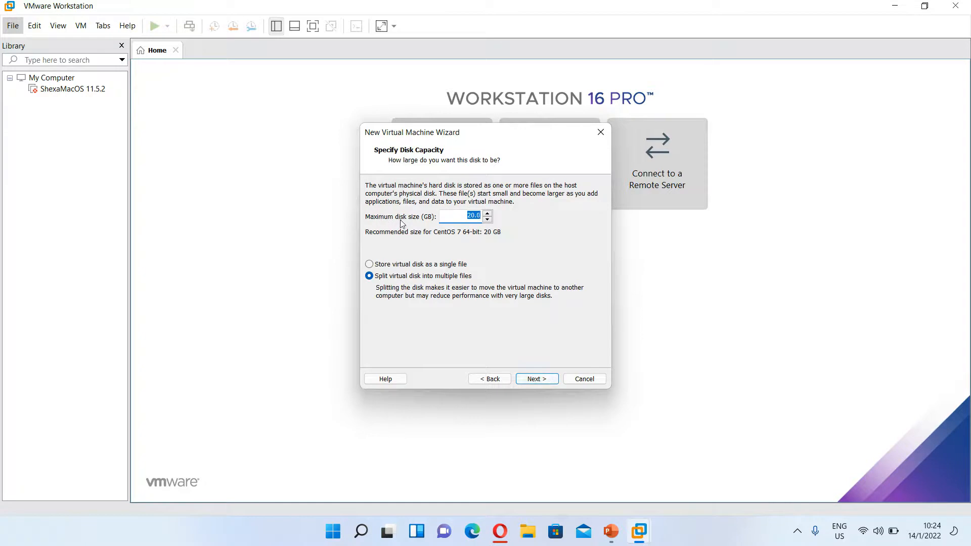
- Change the maximum disk size from 20.0 to 50.0 GB and continue
{"action": "left_click", "coordinate": [471, 215]}
{"action": "key", "text": "BackSpace"}
{"action": "type", "text": "50"}
{"action": "key", "text": "Delete"}
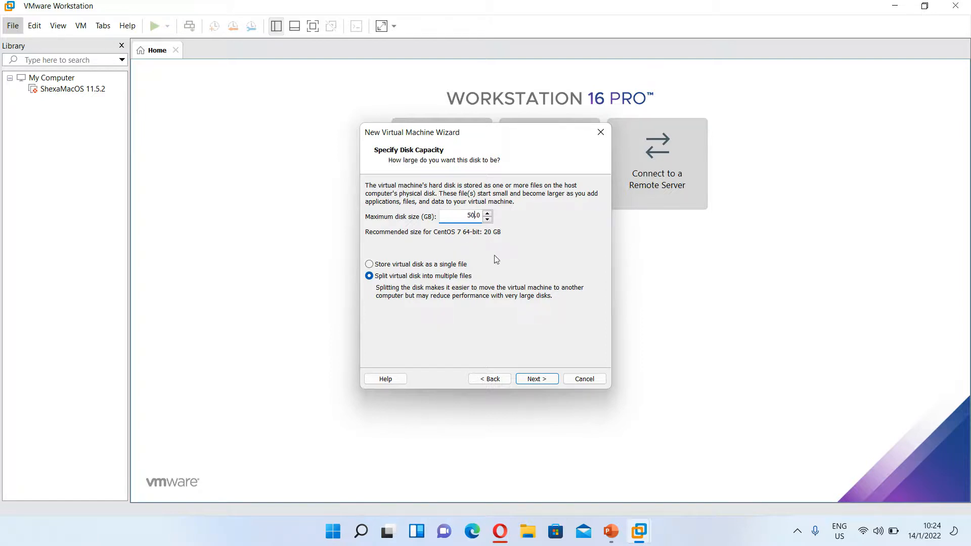
{"action": "left_click", "coordinate": [555, 382]}
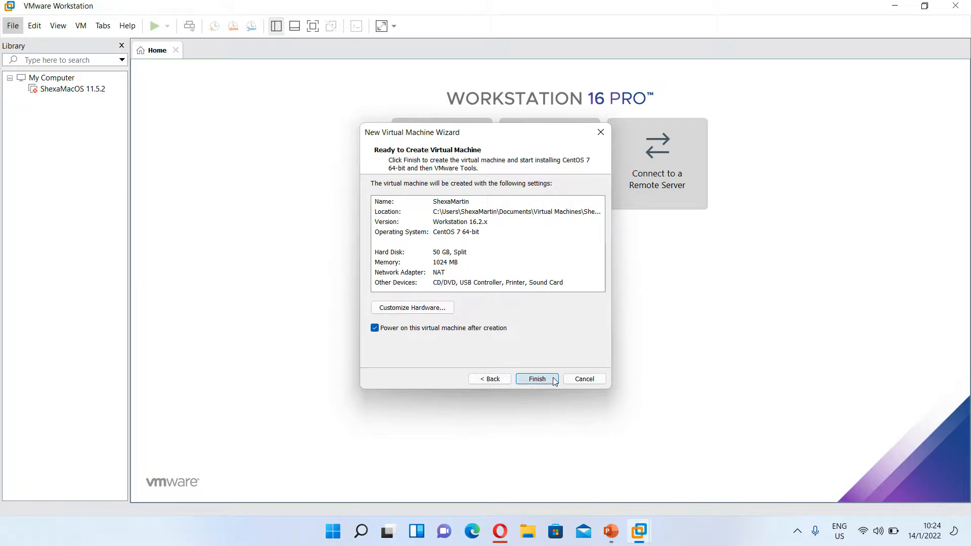
- Open Customize Hardware with memory left at 1024 MB, then search Windows for 'cal'
{"action": "left_click", "coordinate": [430, 310]}
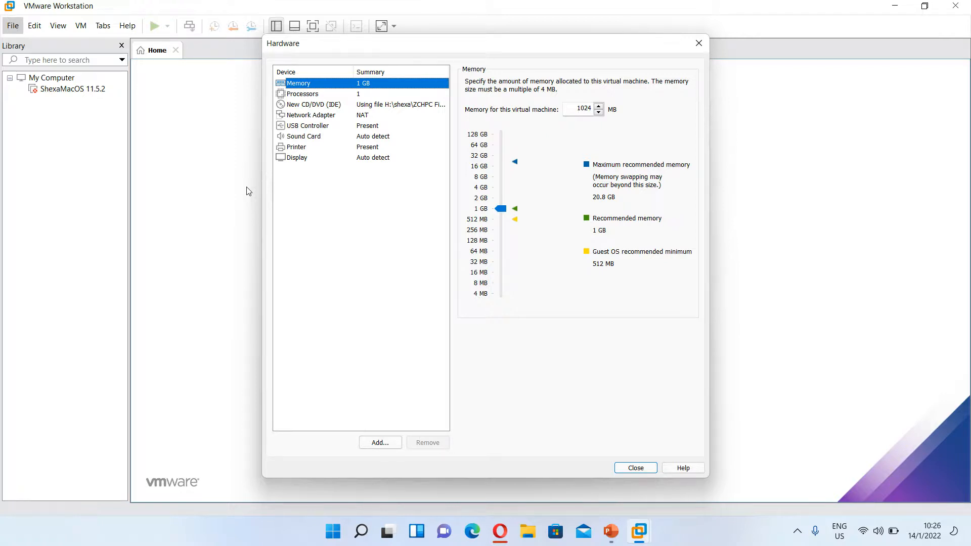
{"action": "left_click", "coordinate": [599, 107]}
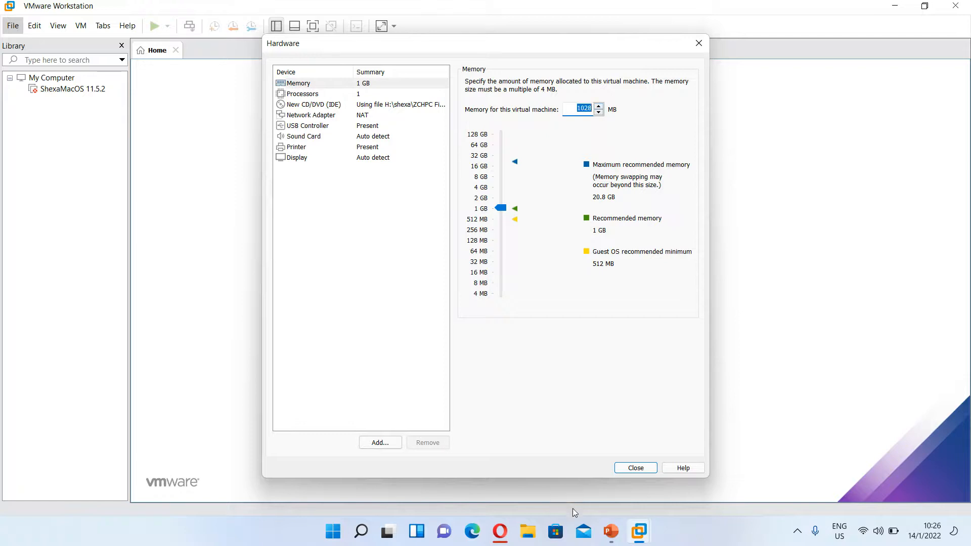
{"action": "left_click", "coordinate": [599, 114]}
{"action": "key", "text": "super"}
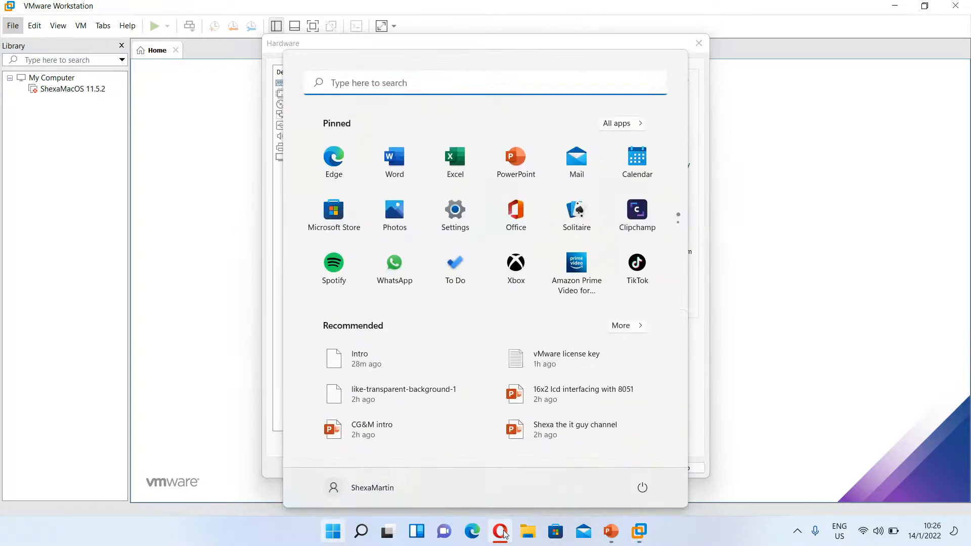
{"action": "type", "text": "cal"}
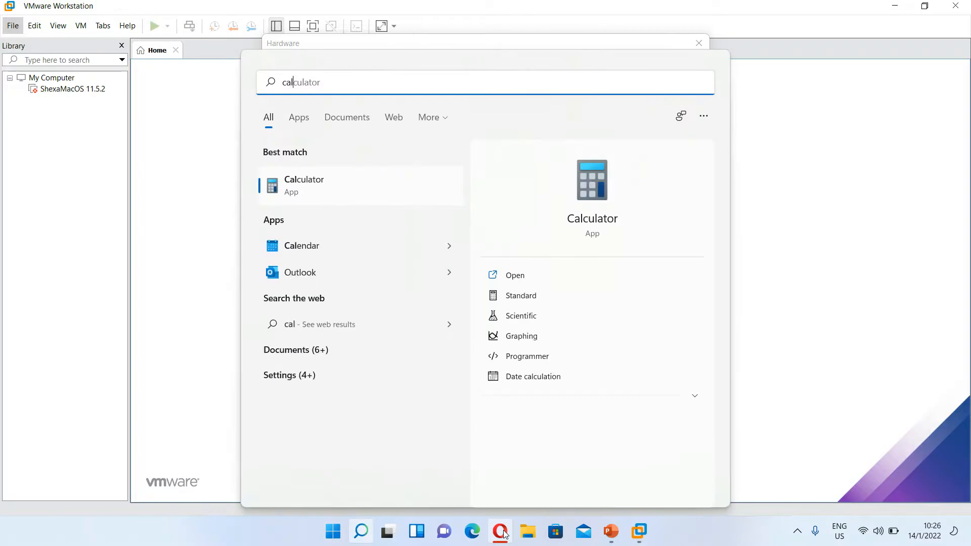
- Launch Calculator and compute 1024 × 4 = 4,096
{"action": "left_click", "coordinate": [320, 185]}
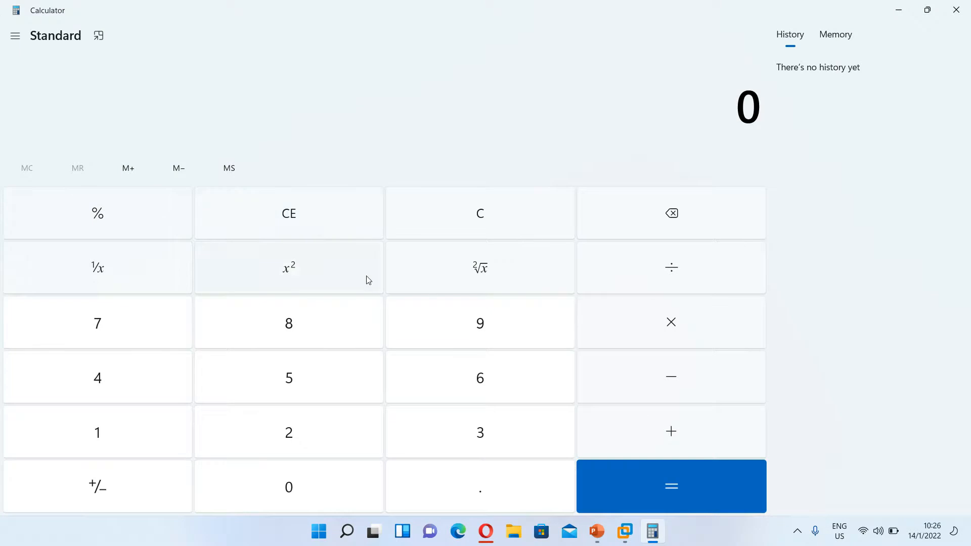
{"action": "left_click", "coordinate": [145, 424]}
{"action": "left_click", "coordinate": [271, 483]}
{"action": "left_click", "coordinate": [298, 443]}
{"action": "left_click", "coordinate": [152, 386]}
{"action": "left_click", "coordinate": [673, 331]}
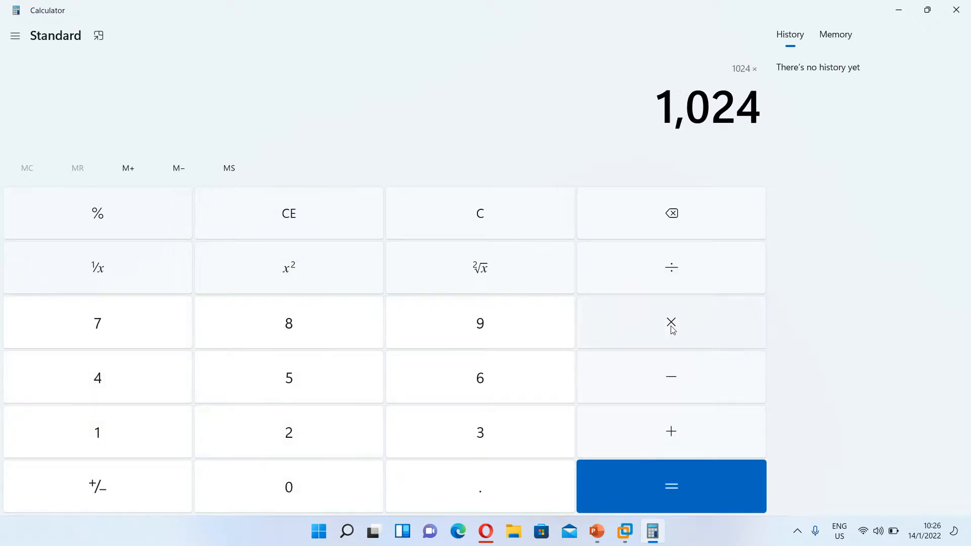
{"action": "left_click", "coordinate": [124, 377]}
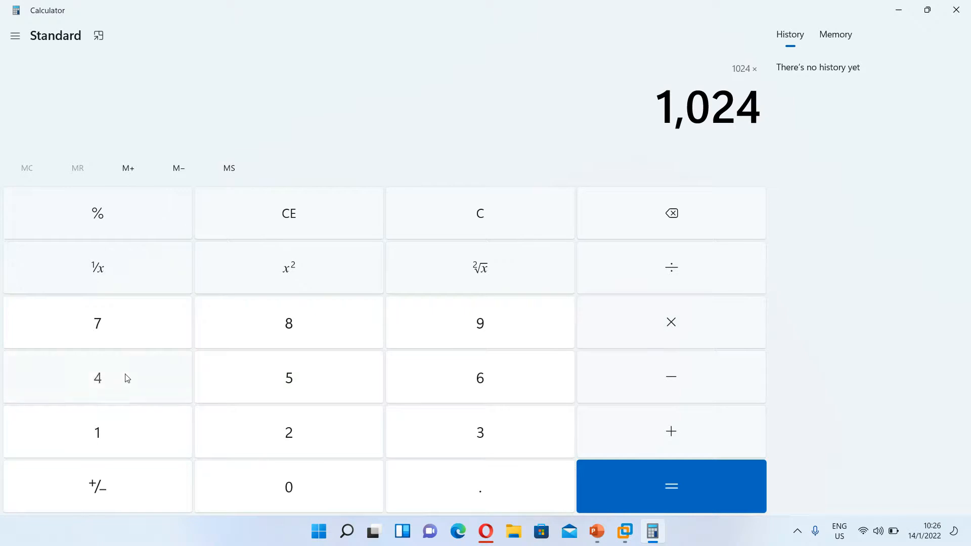
{"action": "left_click", "coordinate": [615, 508]}
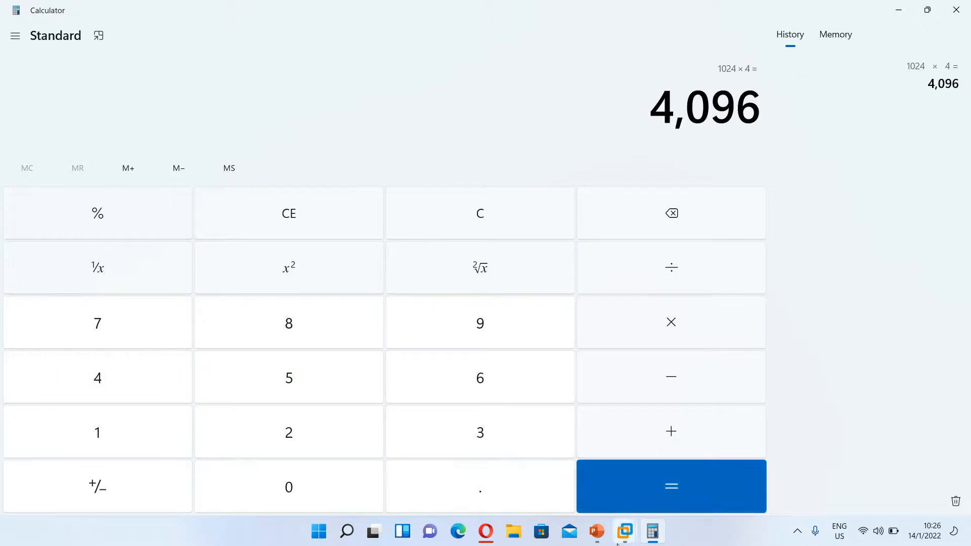
{"action": "mouse_move", "coordinate": [649, 535]}
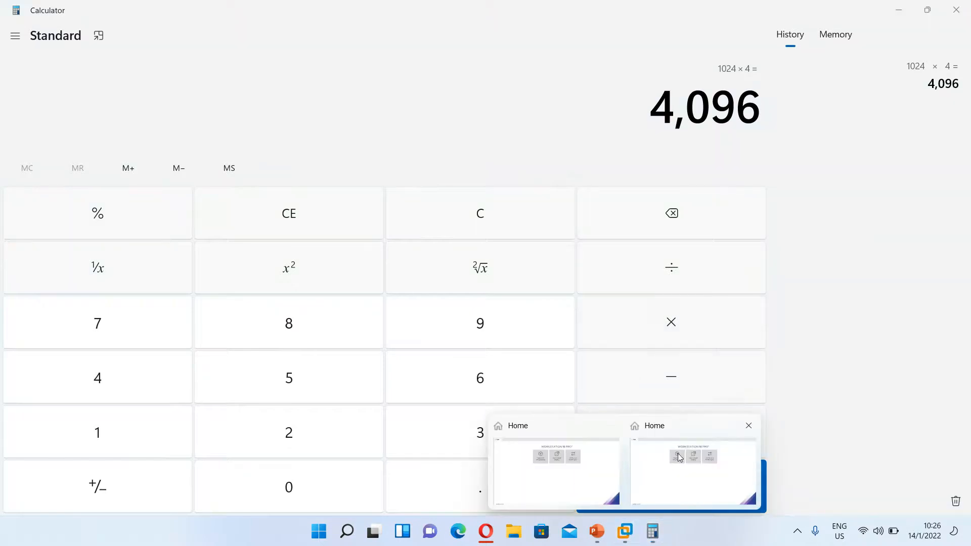
- Enter 4096 MB of VM memory, then reopen hardware settings at the Processors page
{"action": "mouse_move", "coordinate": [646, 491]}
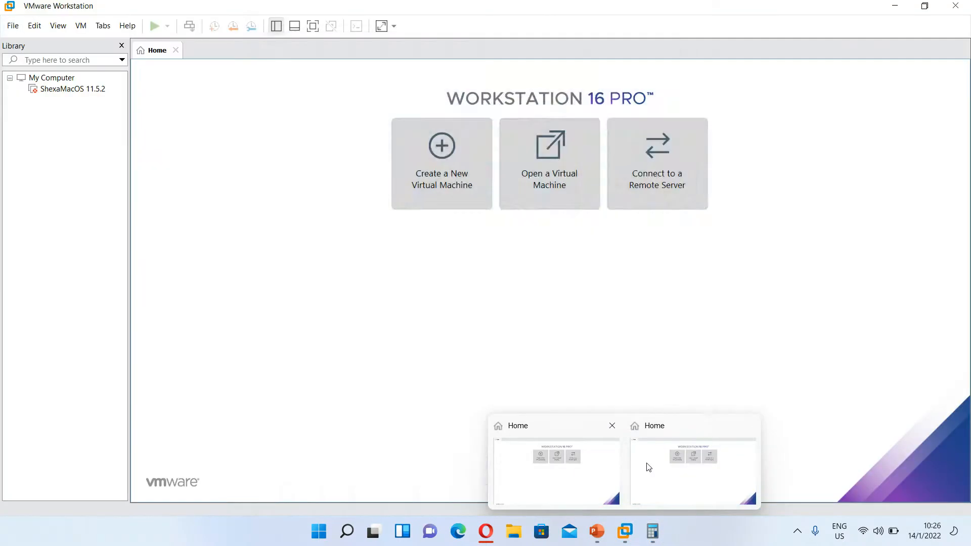
{"action": "left_click", "coordinate": [671, 464]}
{"action": "type", "text": "4096"}
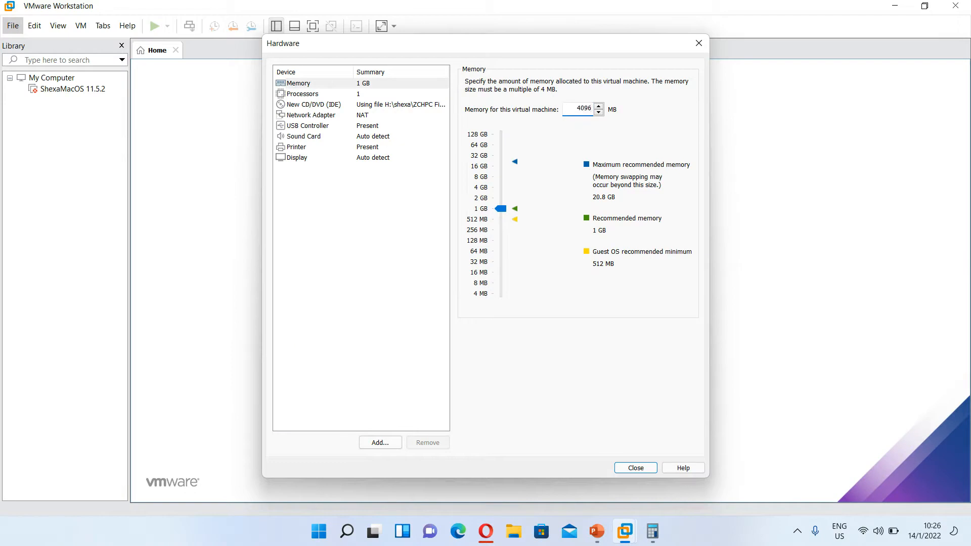
{"action": "key", "text": "Return"}
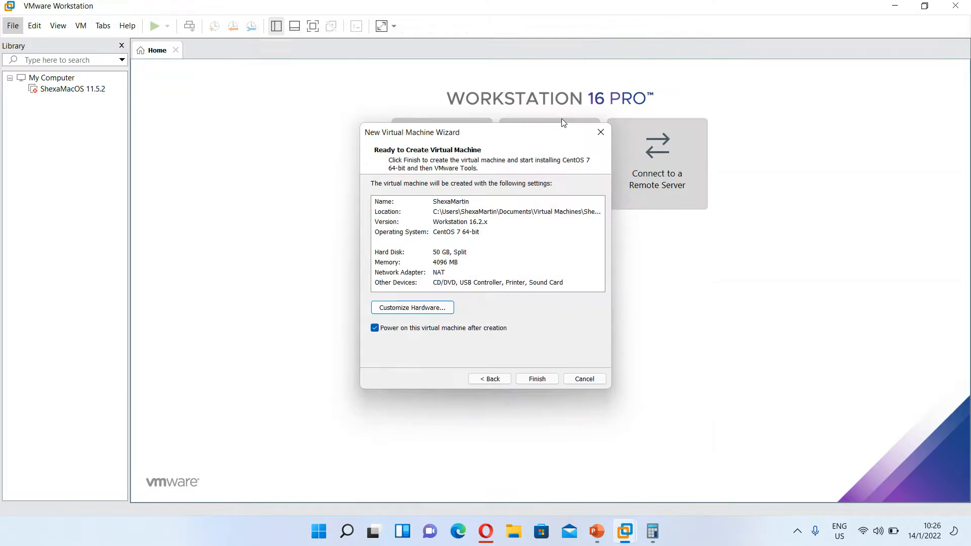
{"action": "left_click", "coordinate": [444, 311]}
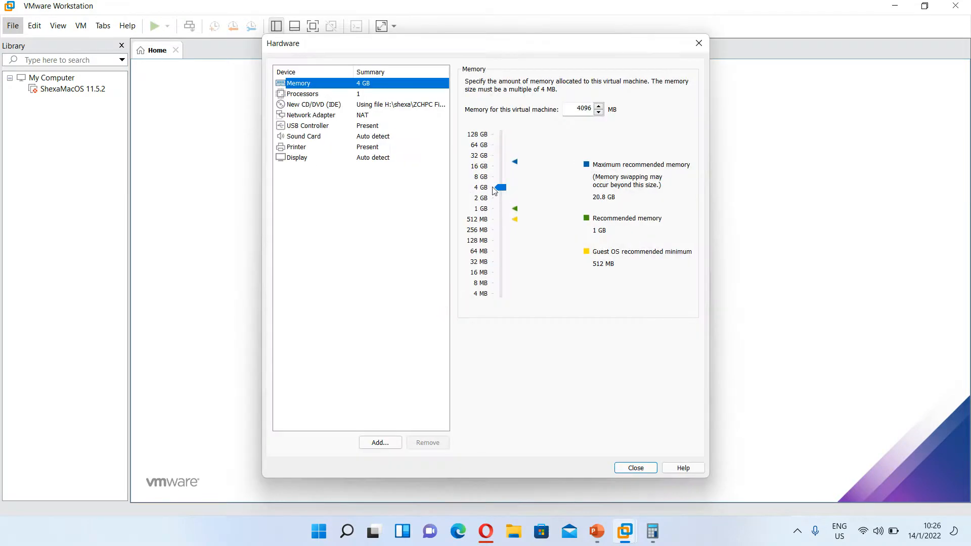
{"action": "left_click", "coordinate": [346, 95]}
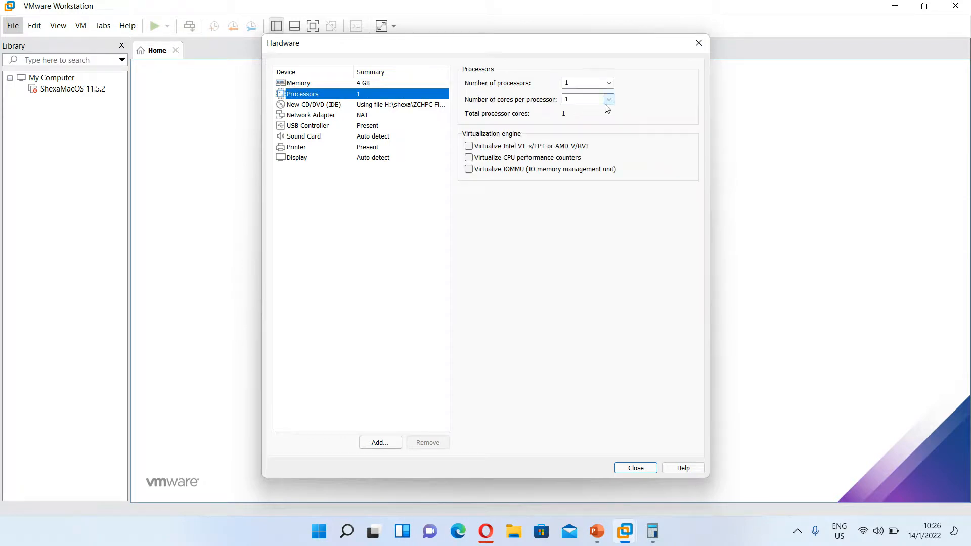
- Choose 2 processors with 2 cores each (4 cores total) and close the hardware dialog
{"action": "left_click", "coordinate": [609, 83]}
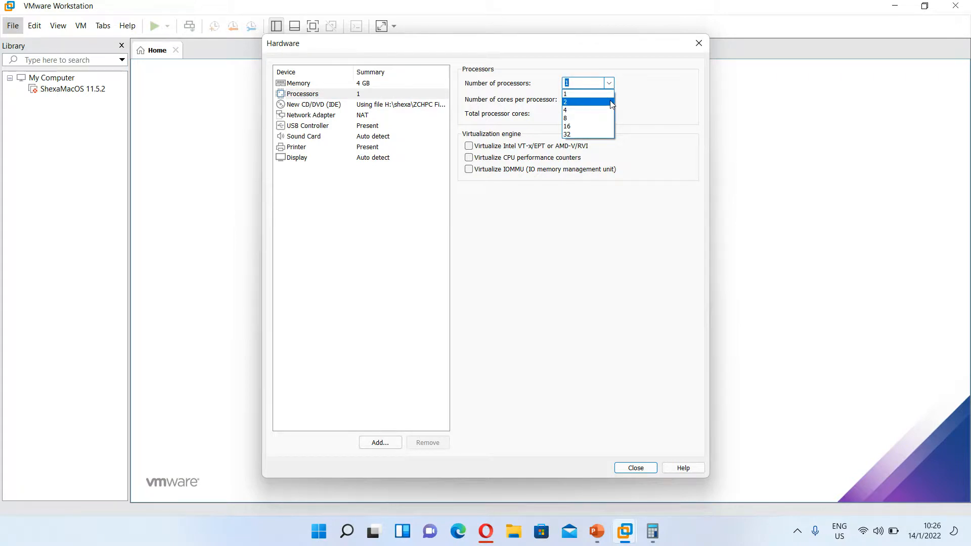
{"action": "left_click", "coordinate": [611, 102]}
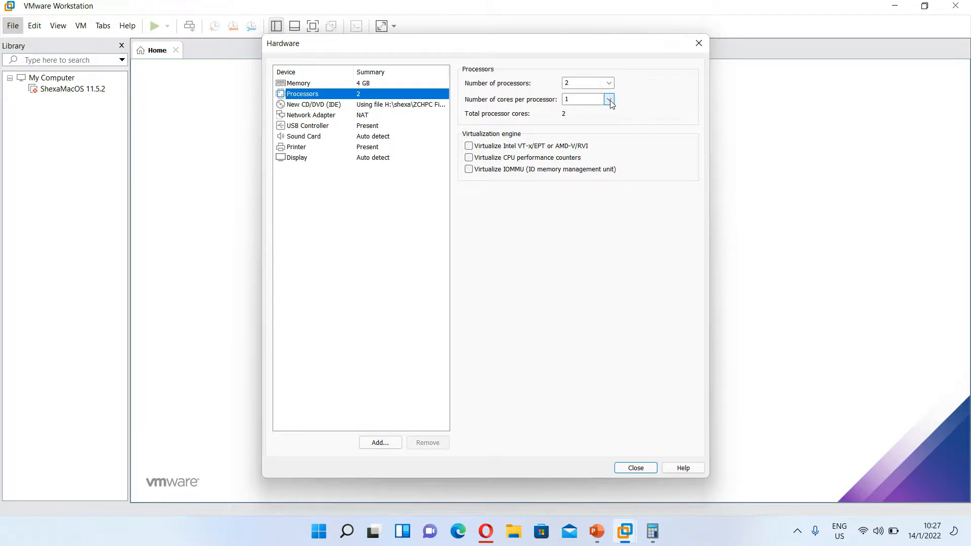
{"action": "left_click", "coordinate": [611, 100]}
{"action": "left_click", "coordinate": [599, 121]}
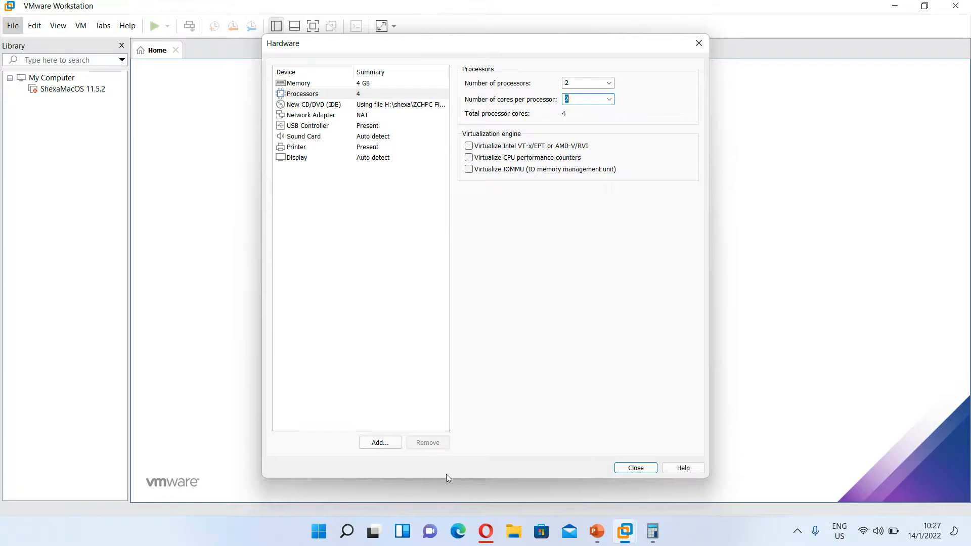
{"action": "left_click", "coordinate": [641, 468]}
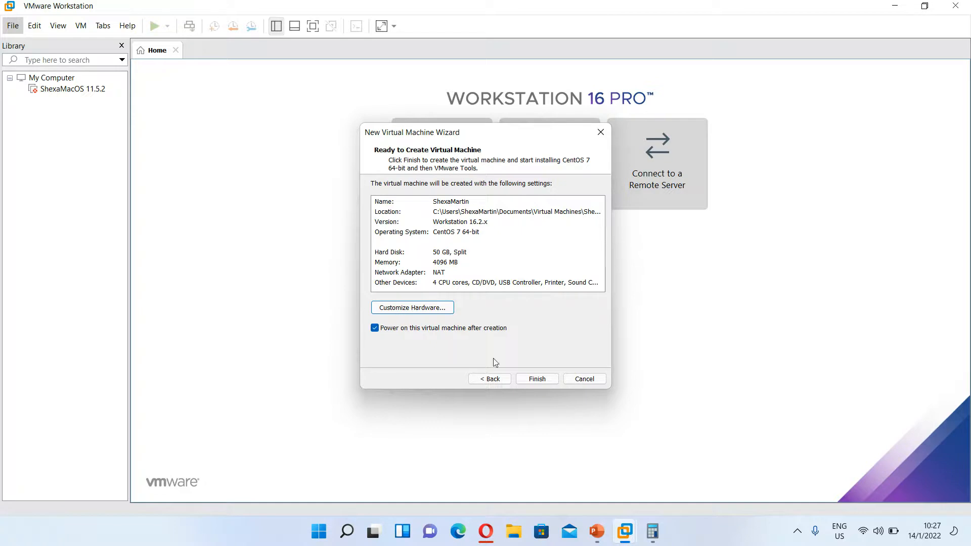
- Finish the wizard to create the CentOS 7 64-bit VM and launch Easy Install
{"action": "left_click", "coordinate": [533, 378]}
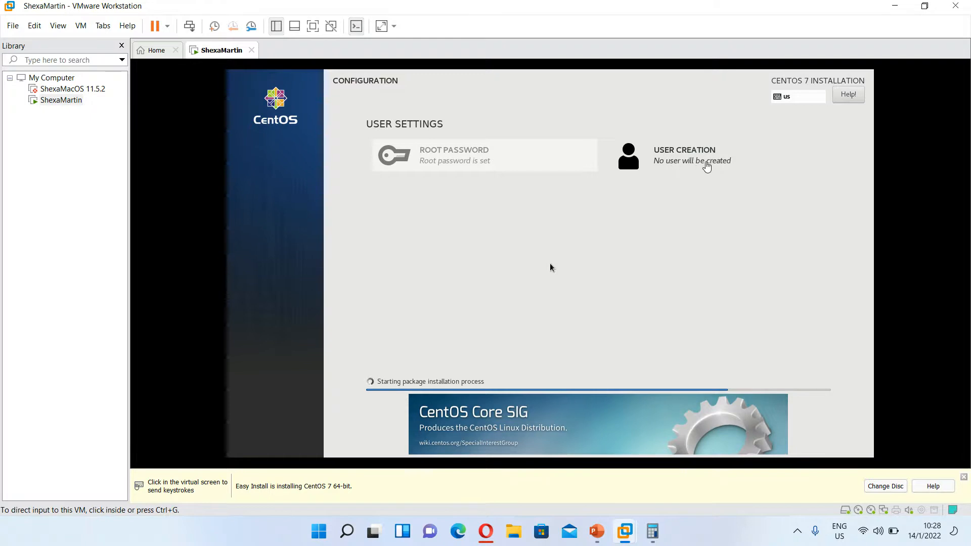
{"action": "left_click", "coordinate": [550, 264]}
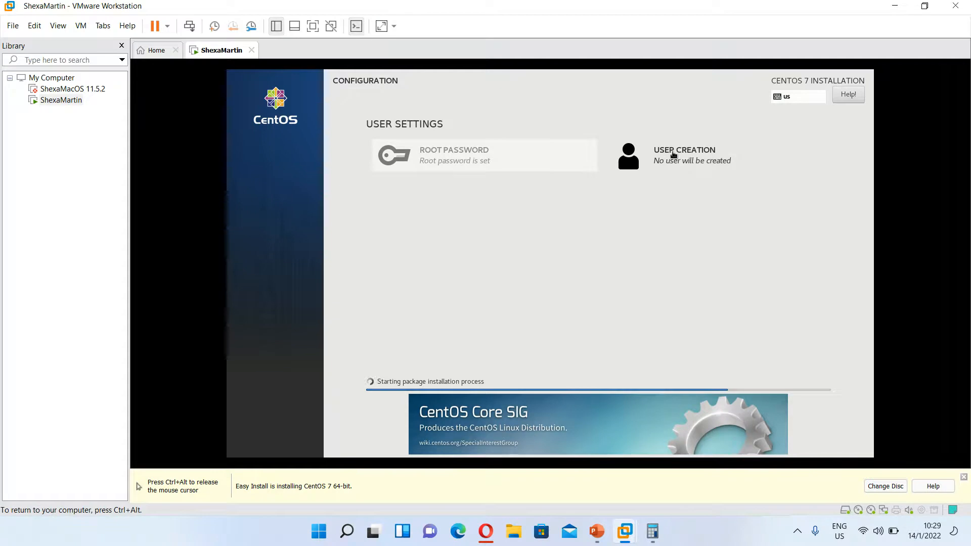
{"action": "left_click", "coordinate": [671, 153]}
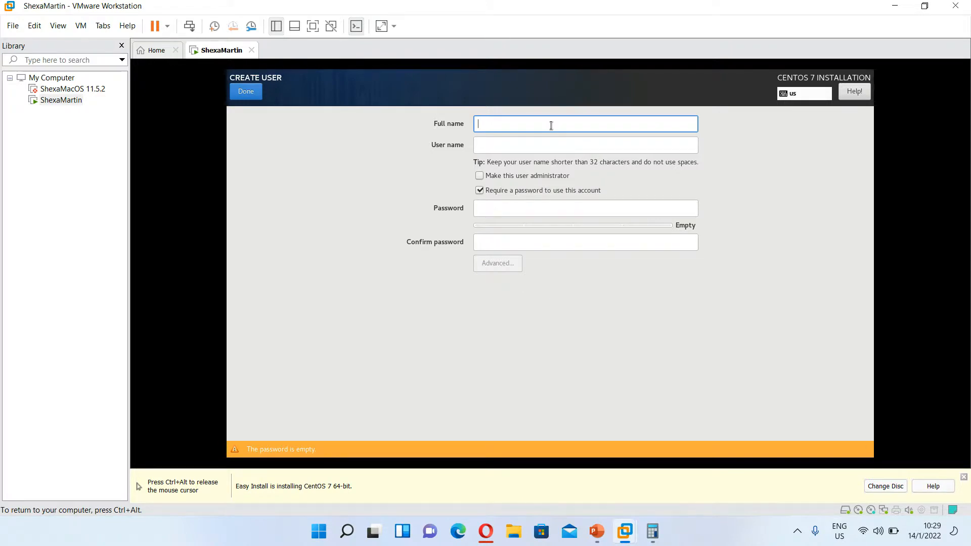
{"action": "left_click", "coordinate": [252, 93]}
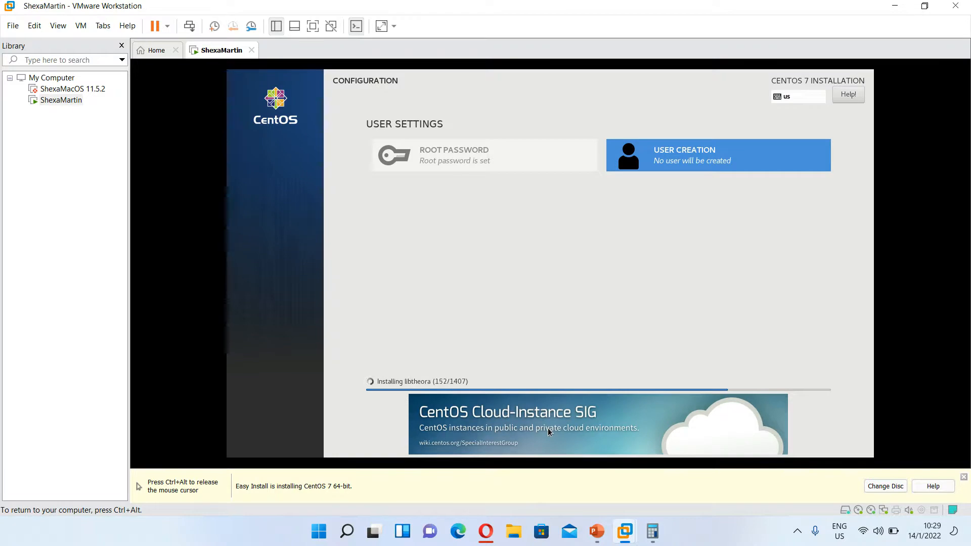
{"action": "key", "text": "ctrl+alt"}
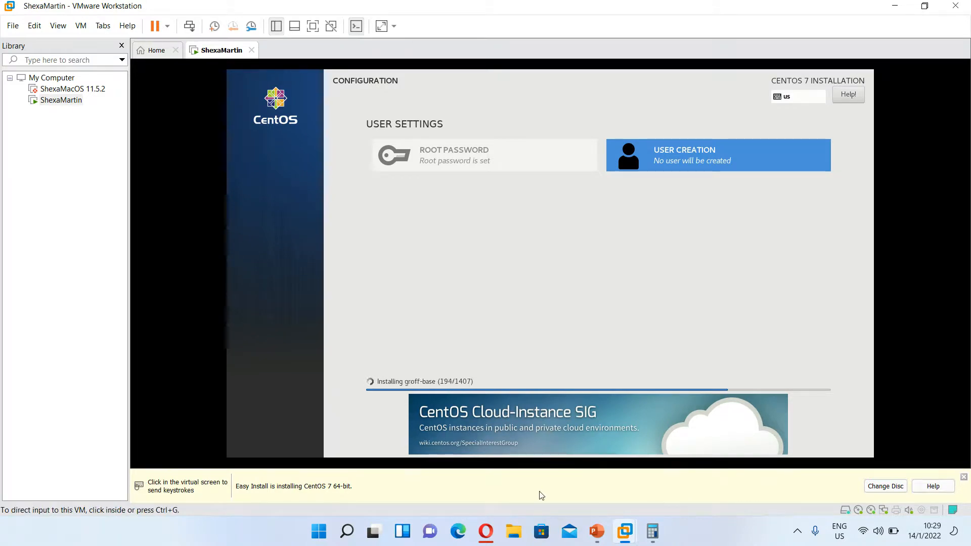
- Search YouTube in Opera for meditation music
{"action": "left_click", "coordinate": [488, 532]}
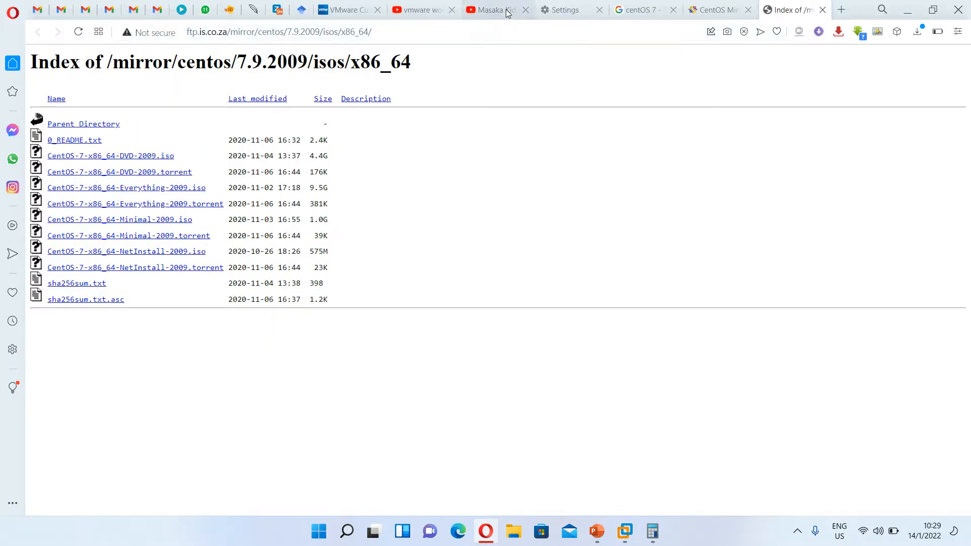
{"action": "left_click", "coordinate": [507, 12]}
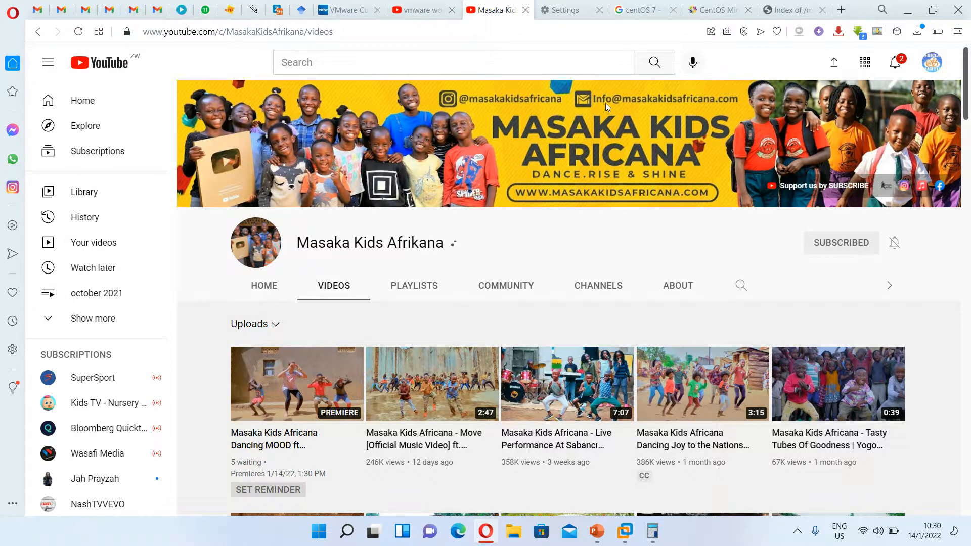
{"action": "left_click", "coordinate": [591, 66]}
{"action": "type", "text": "medi"}
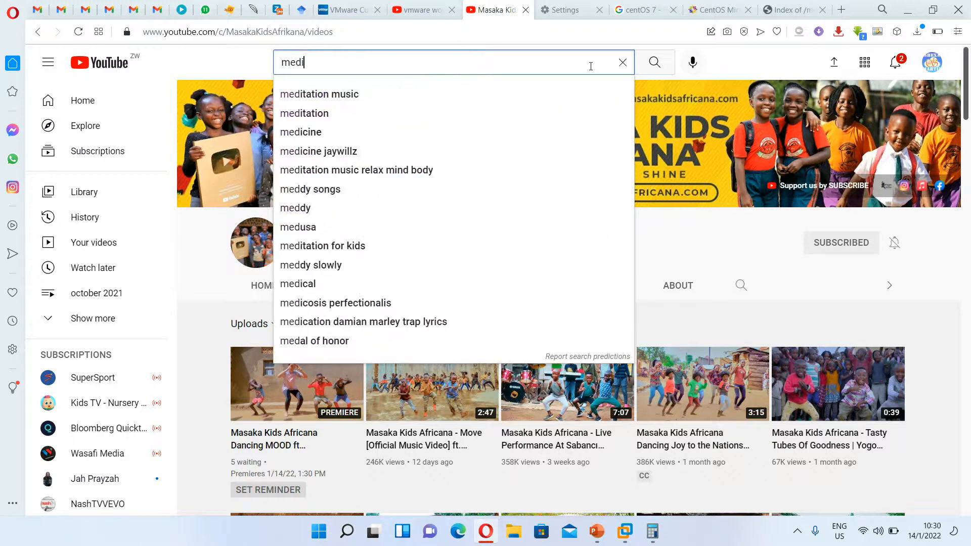
{"action": "key", "text": "Down"}
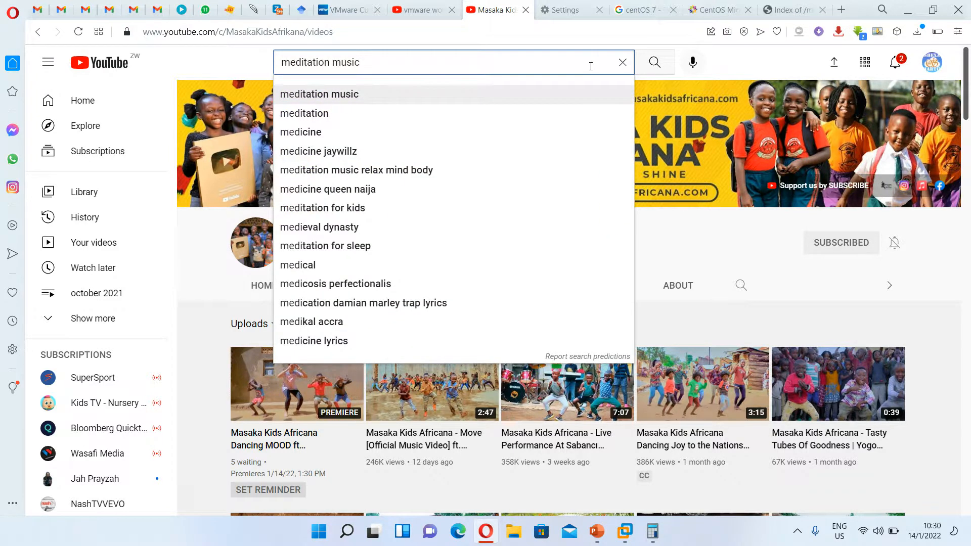
{"action": "key", "text": "Return"}
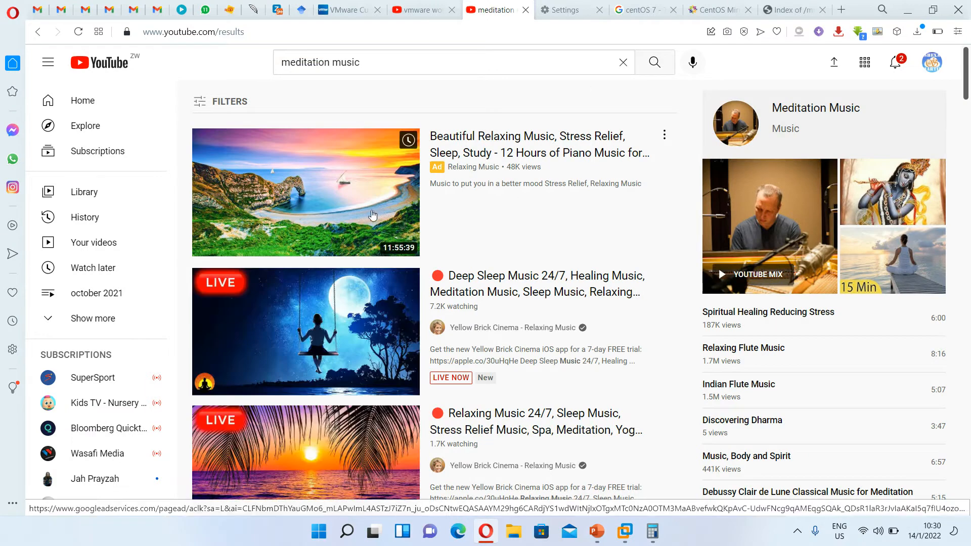
- Open the top piano video result in a new tab and skip the ad
{"action": "right_click", "coordinate": [371, 210]}
{"action": "left_click", "coordinate": [409, 193]}
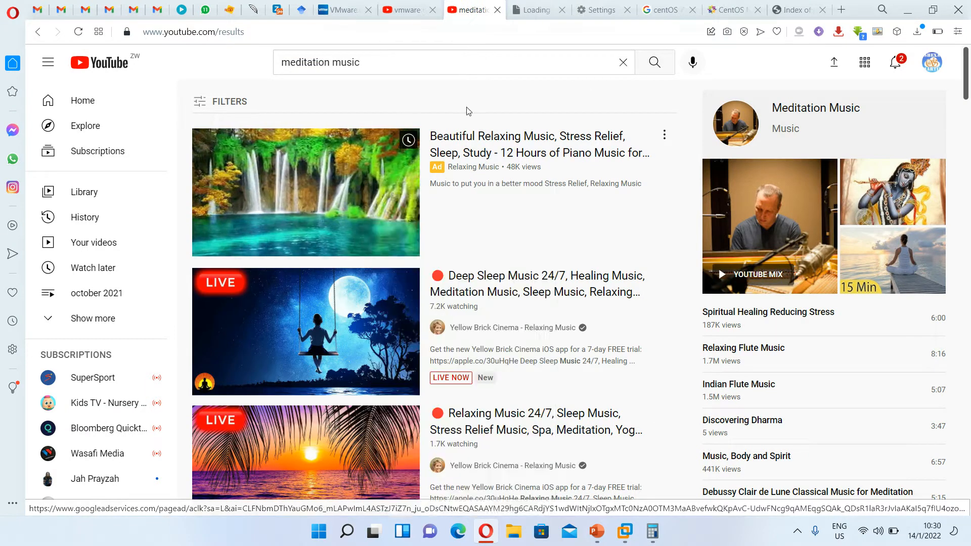
{"action": "left_click", "coordinate": [534, 9]}
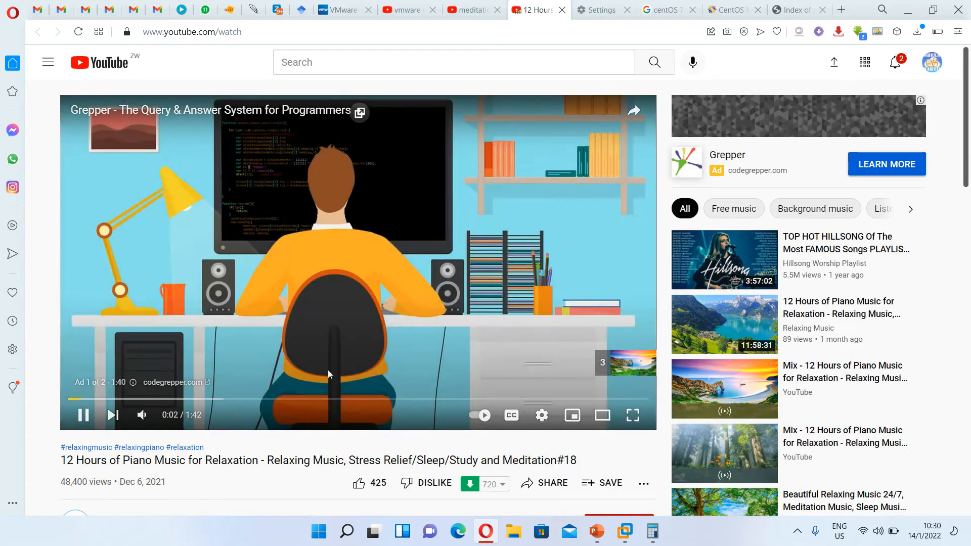
{"action": "left_click", "coordinate": [142, 415]}
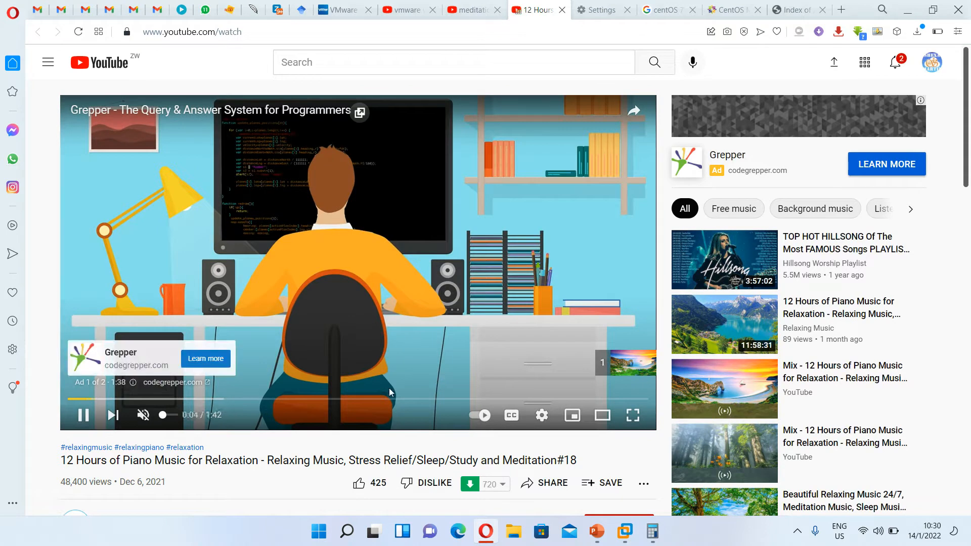
{"action": "left_click", "coordinate": [635, 366]}
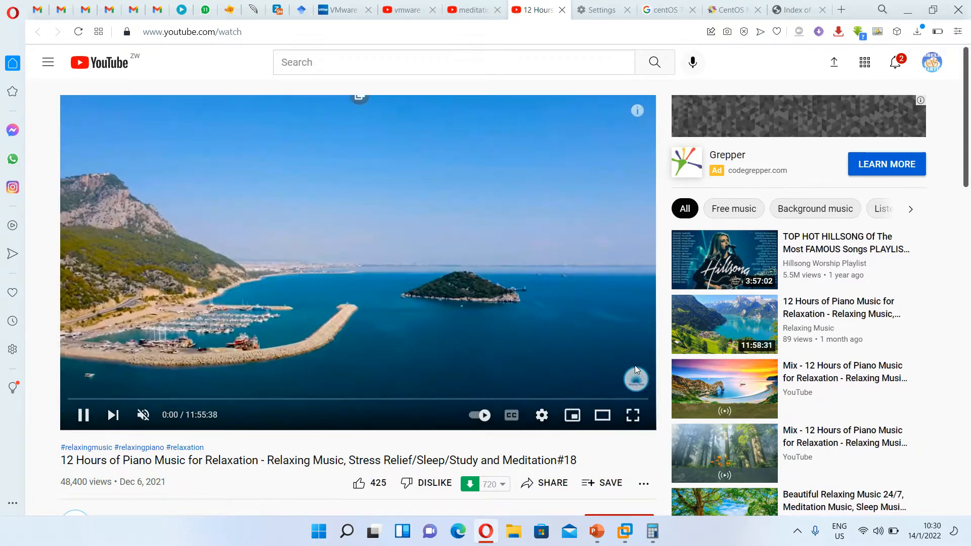
- Unmute the video at slightly lower volume, set it to loop, and minimize Opera
{"action": "left_click", "coordinate": [144, 413]}
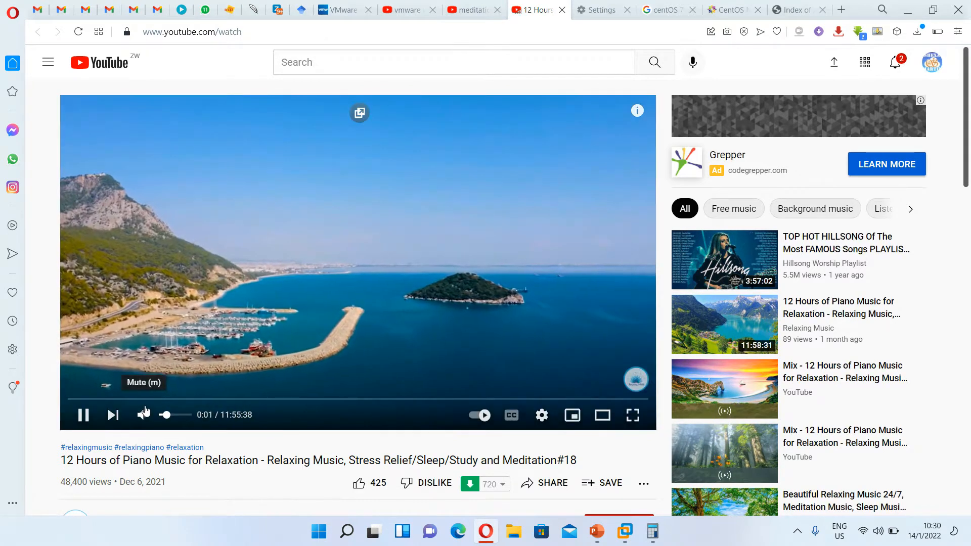
{"action": "left_click_drag", "start_coordinate": [167, 416], "coordinate": [166, 418]}
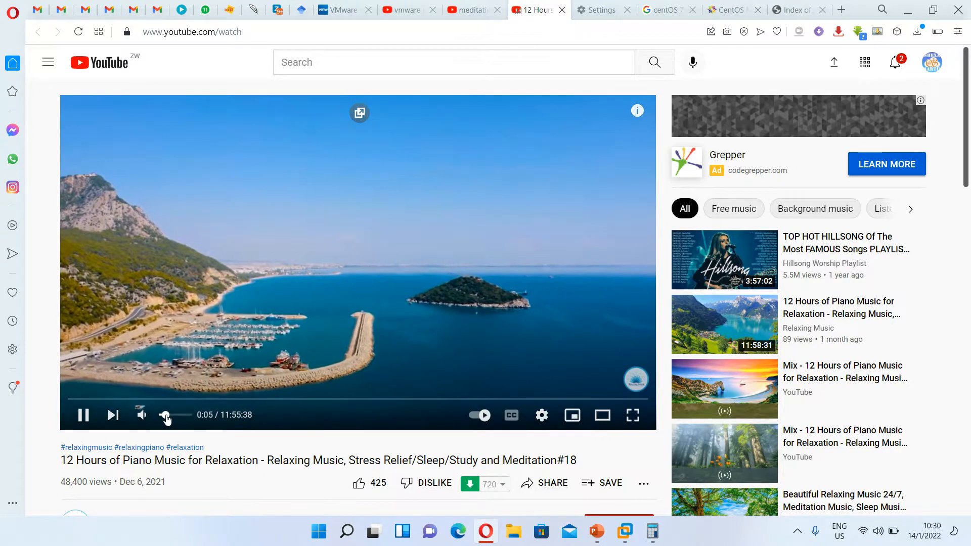
{"action": "right_click", "coordinate": [272, 319]}
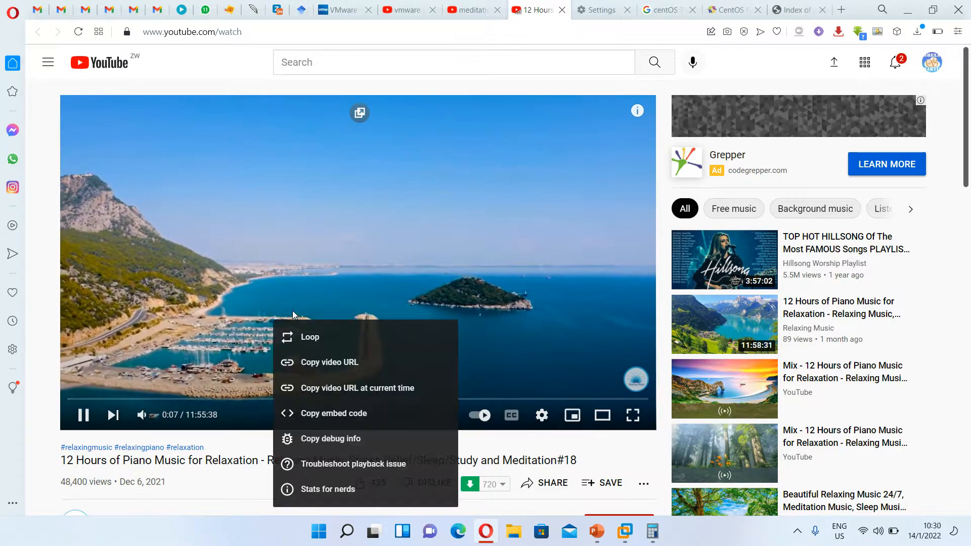
{"action": "left_click", "coordinate": [303, 337]}
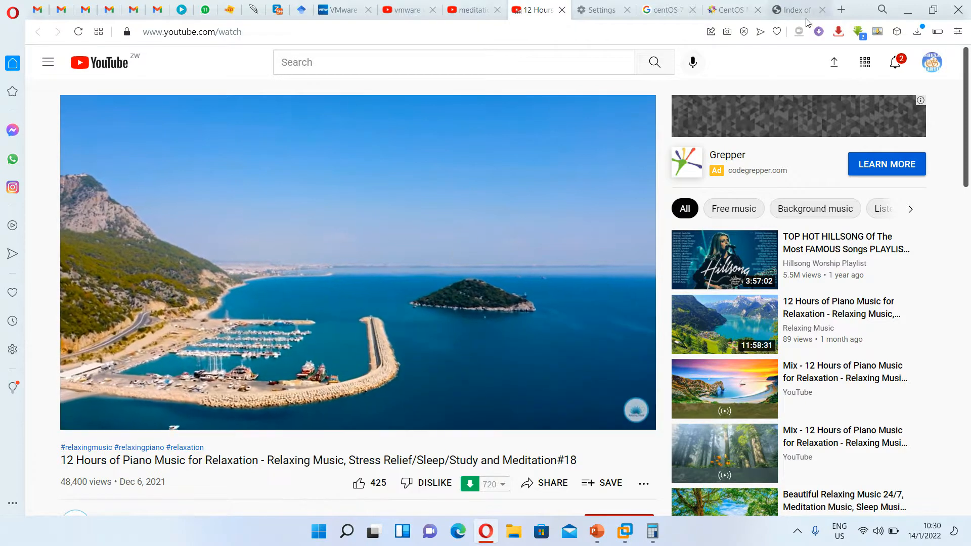
{"action": "left_click", "coordinate": [907, 10]}
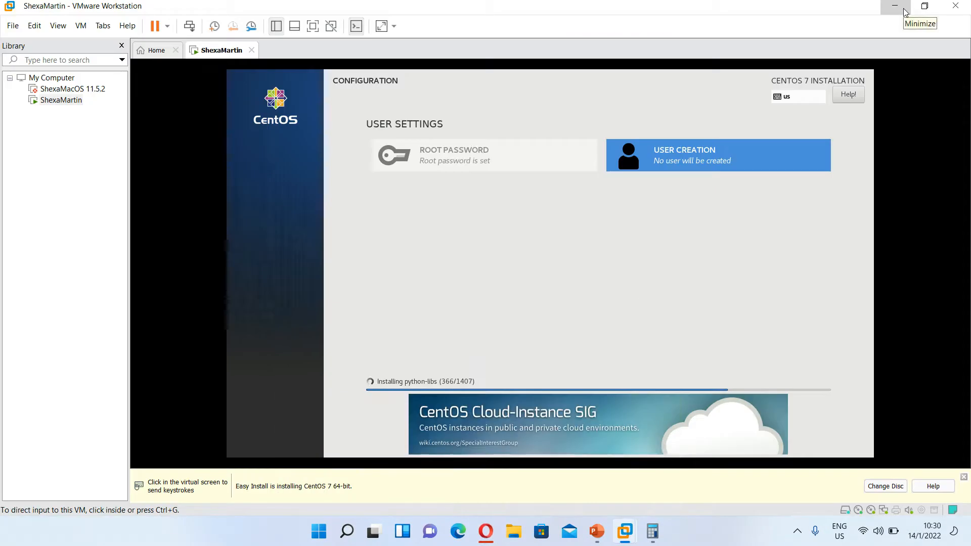
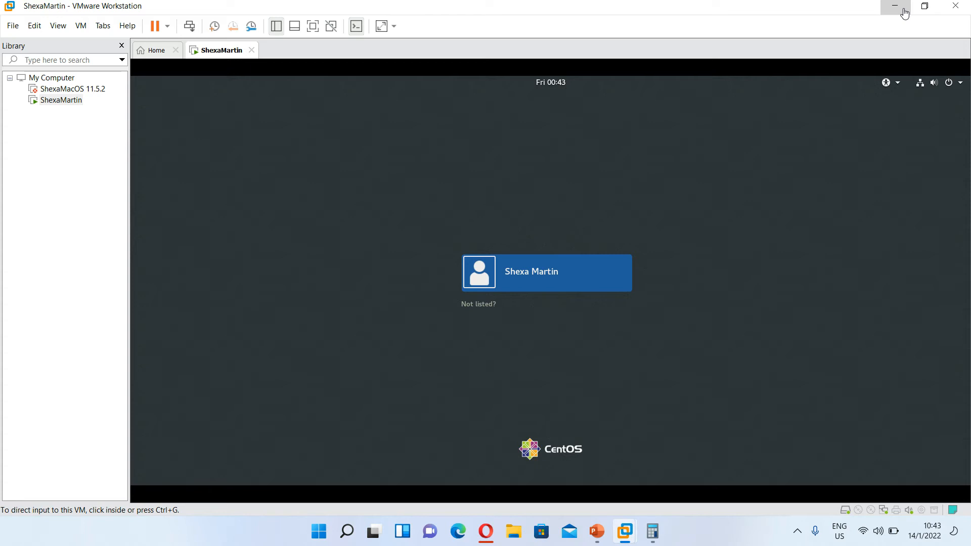
- Select the CentOS user account and sign in with its password
{"action": "left_click", "coordinate": [547, 286]}
{"action": "left_click", "coordinate": [546, 280]}
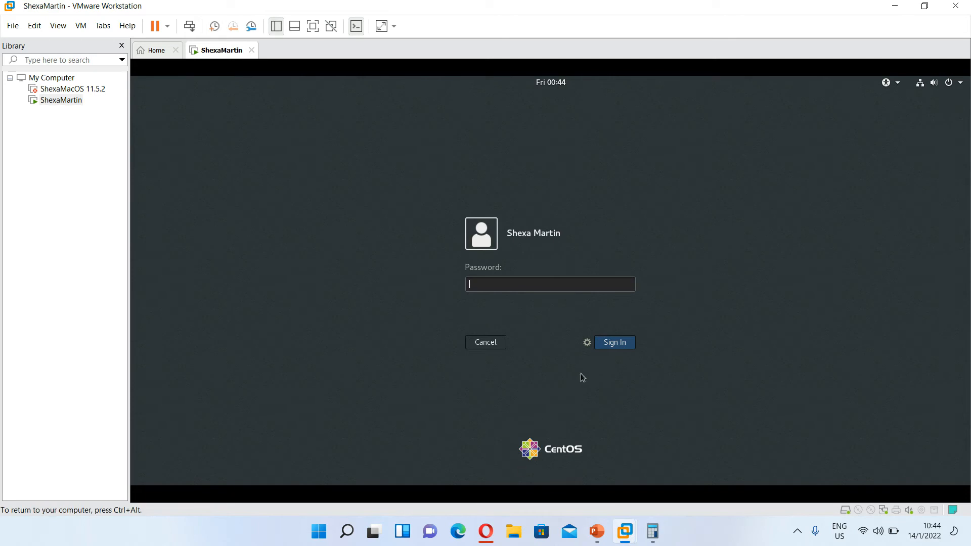
{"action": "type", "text": "****"}
{"action": "left_click", "coordinate": [628, 342]}
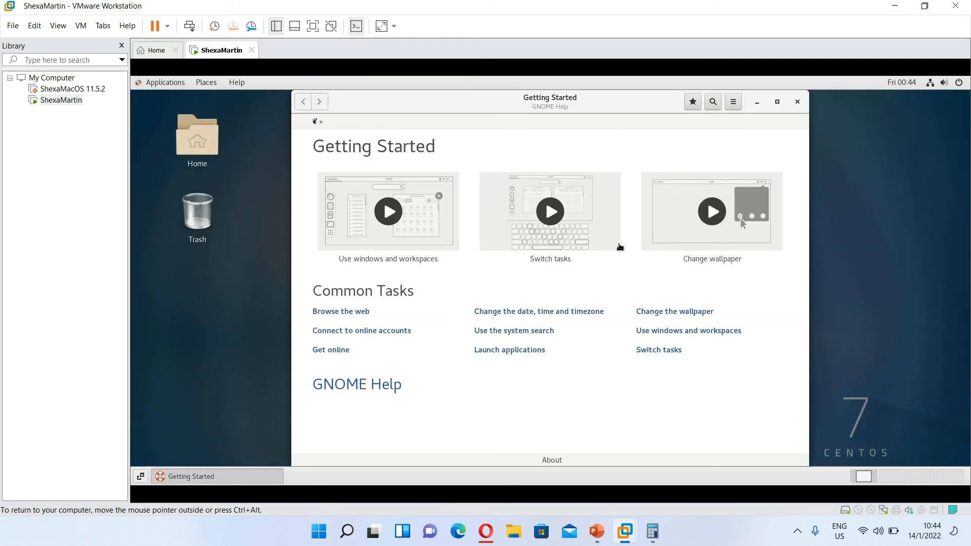
- Close the Getting Started help, then launch a Terminal from Applications > System Tools and close it
{"action": "left_click", "coordinate": [799, 102]}
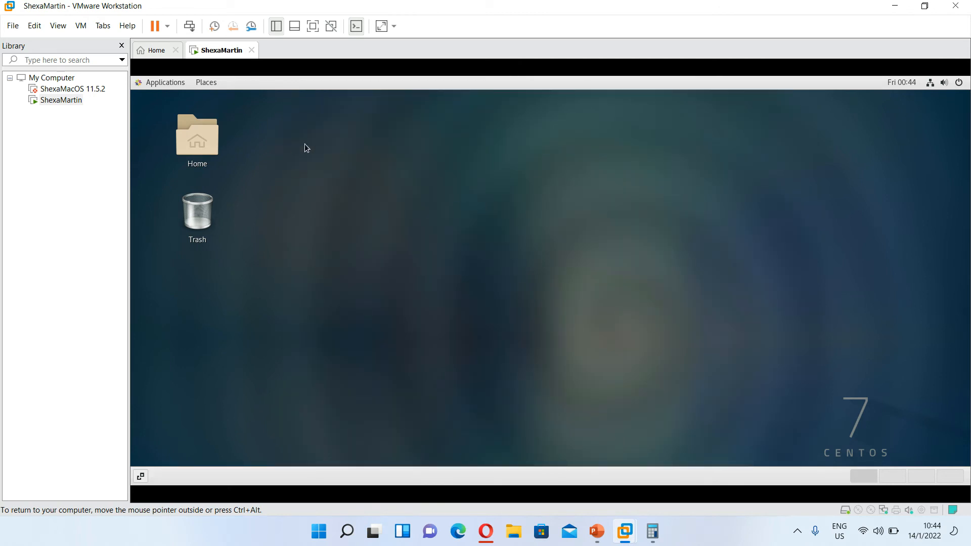
{"action": "left_click", "coordinate": [174, 82]}
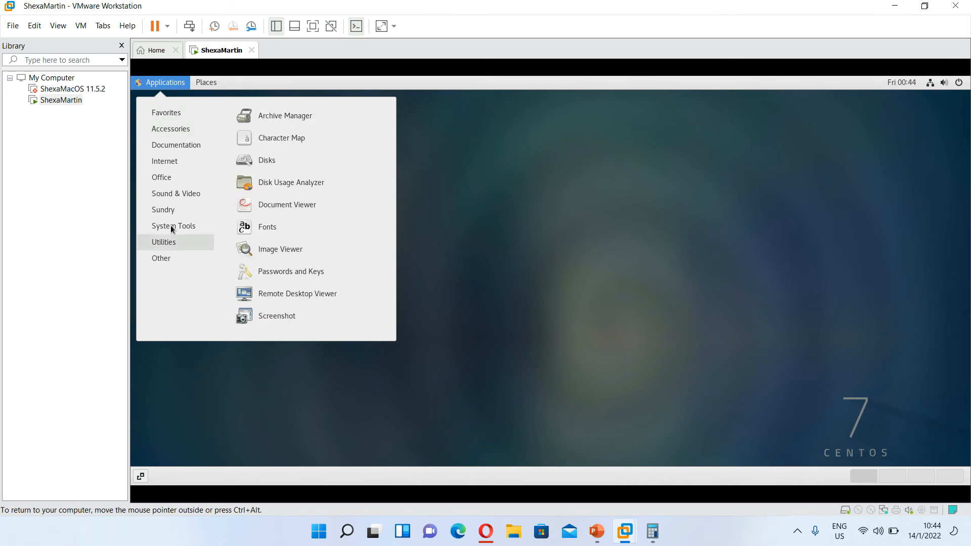
{"action": "mouse_move", "coordinate": [170, 229]}
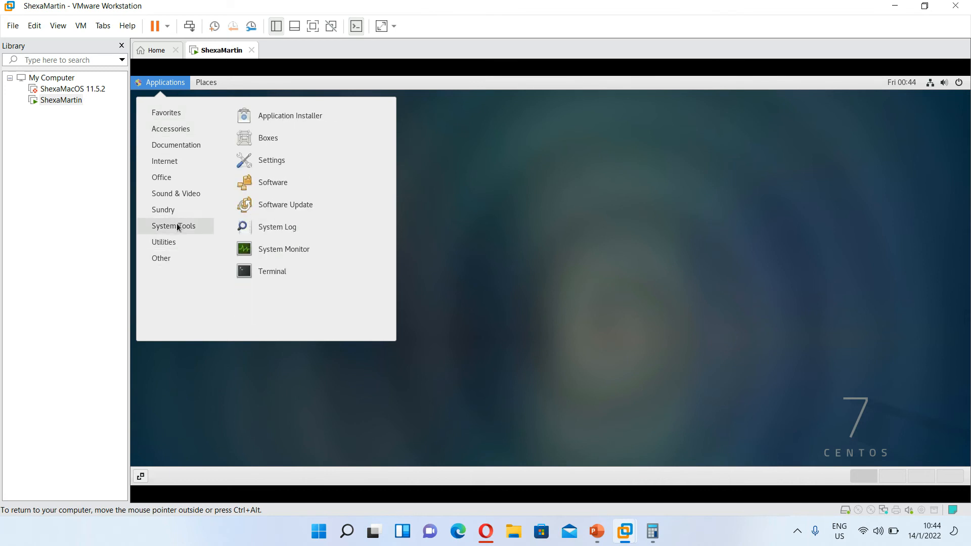
{"action": "left_click", "coordinate": [281, 272]}
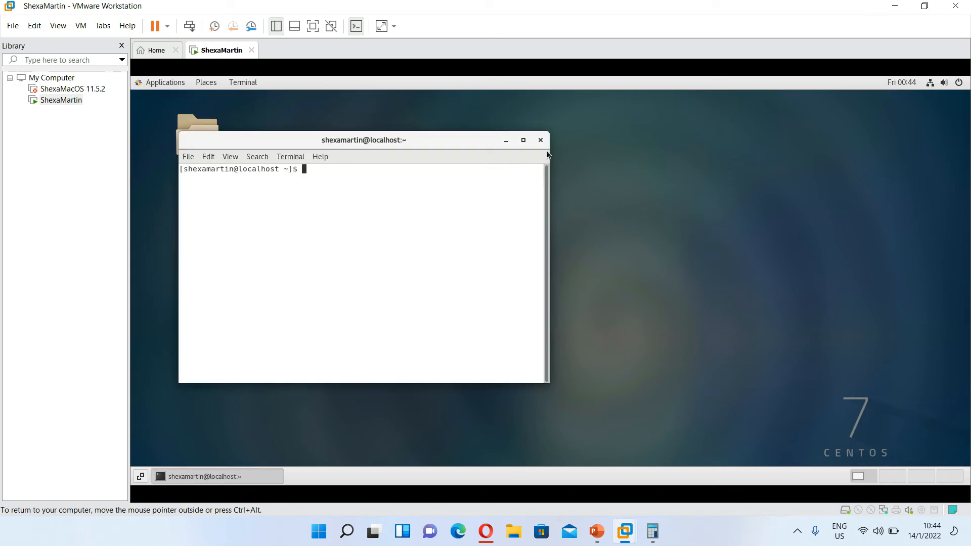
{"action": "left_click", "coordinate": [542, 141]}
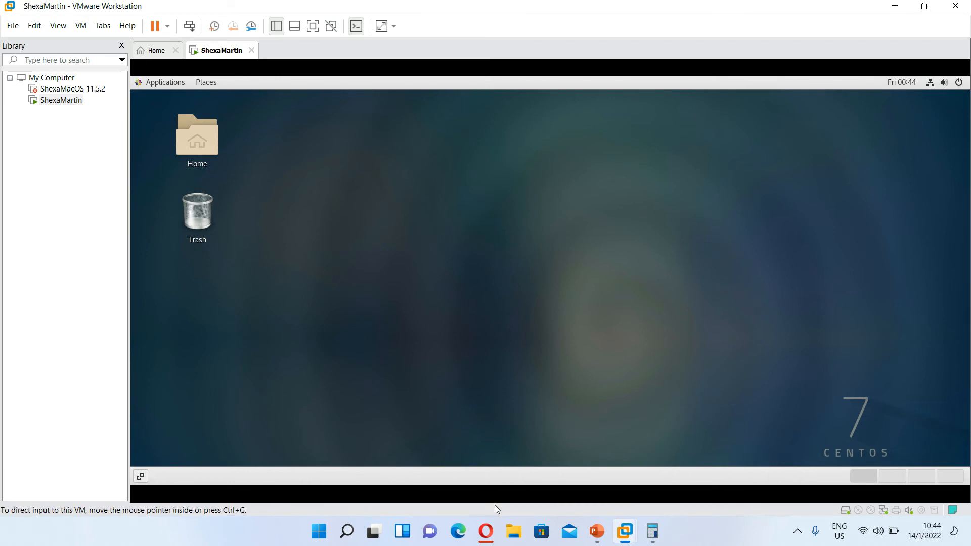
{"action": "left_click", "coordinate": [172, 84]}
- Open Settings to the Devices > Keyboard shortcuts list
{"action": "mouse_move", "coordinate": [173, 230]}
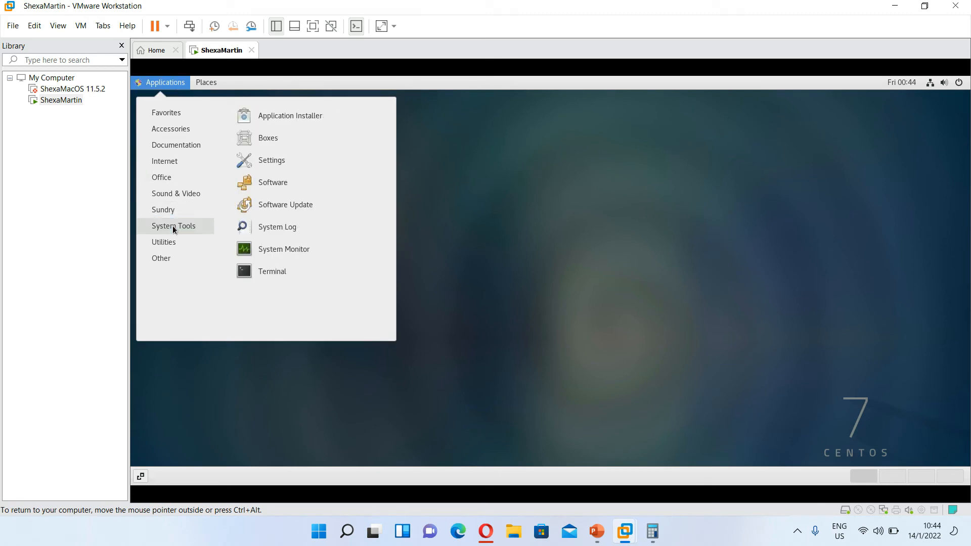
{"action": "left_click", "coordinate": [266, 161]}
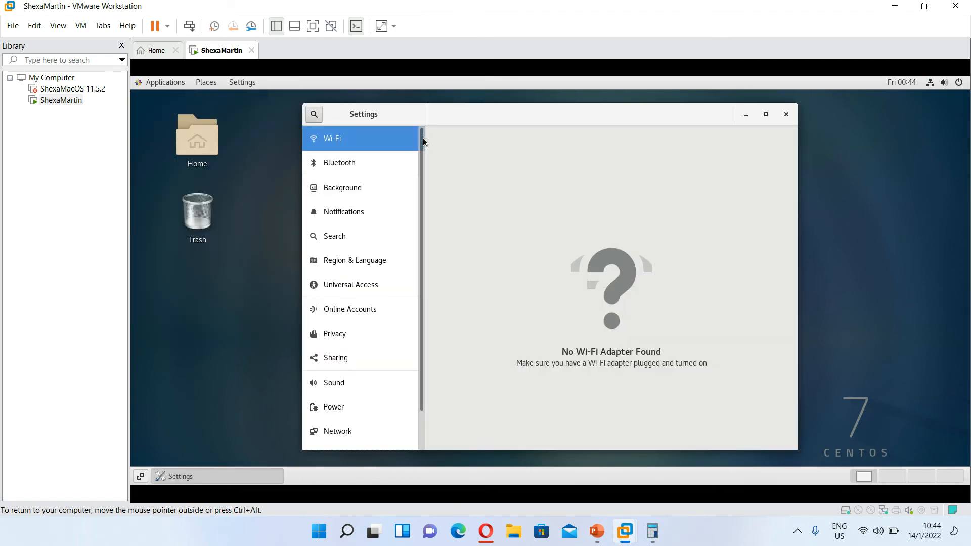
{"action": "left_click_drag", "start_coordinate": [423, 137], "coordinate": [419, 245]}
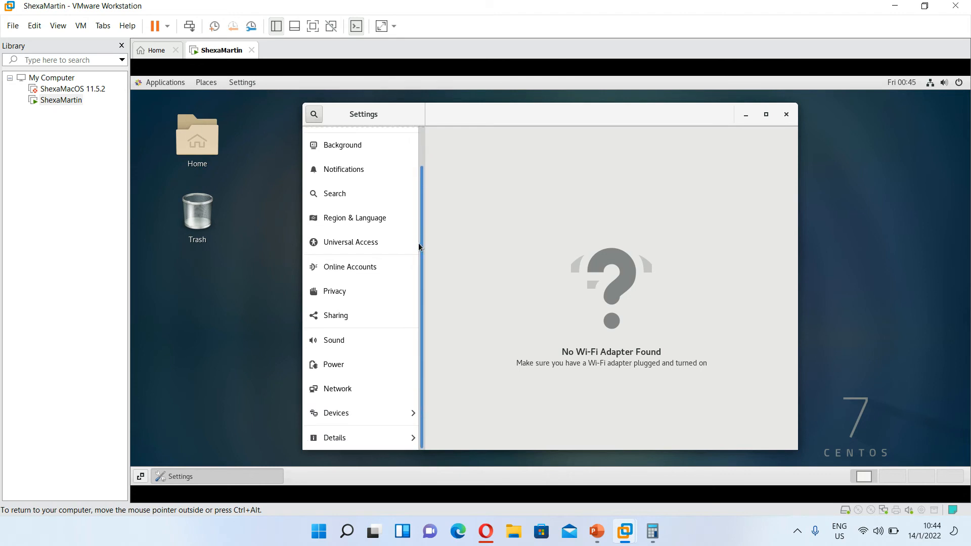
{"action": "left_click", "coordinate": [362, 413]}
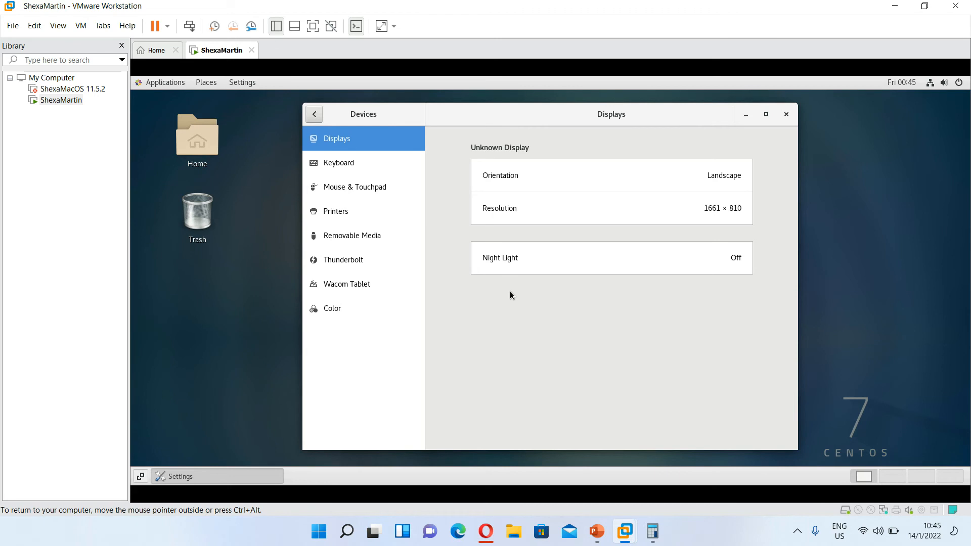
{"action": "left_click", "coordinate": [363, 163]}
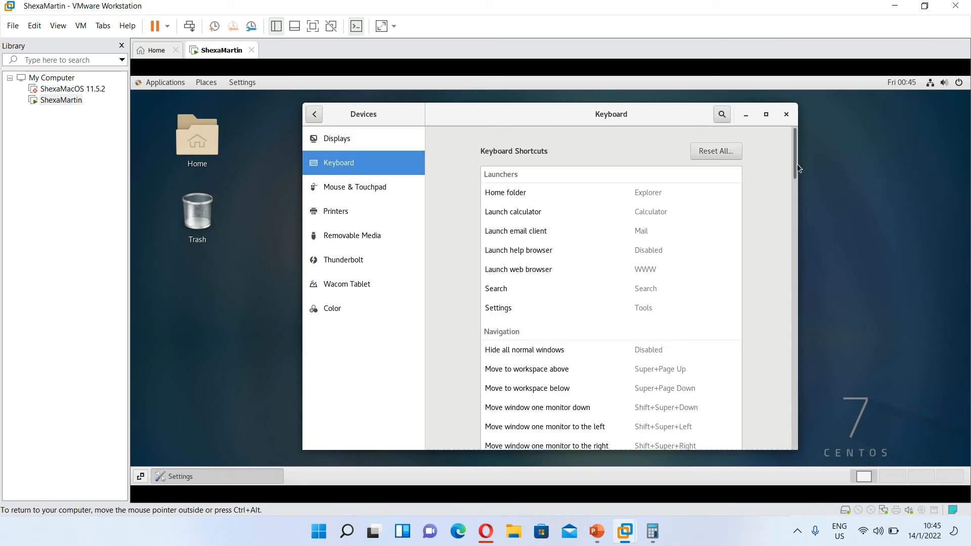
{"action": "left_click_drag", "start_coordinate": [796, 163], "coordinate": [803, 451]}
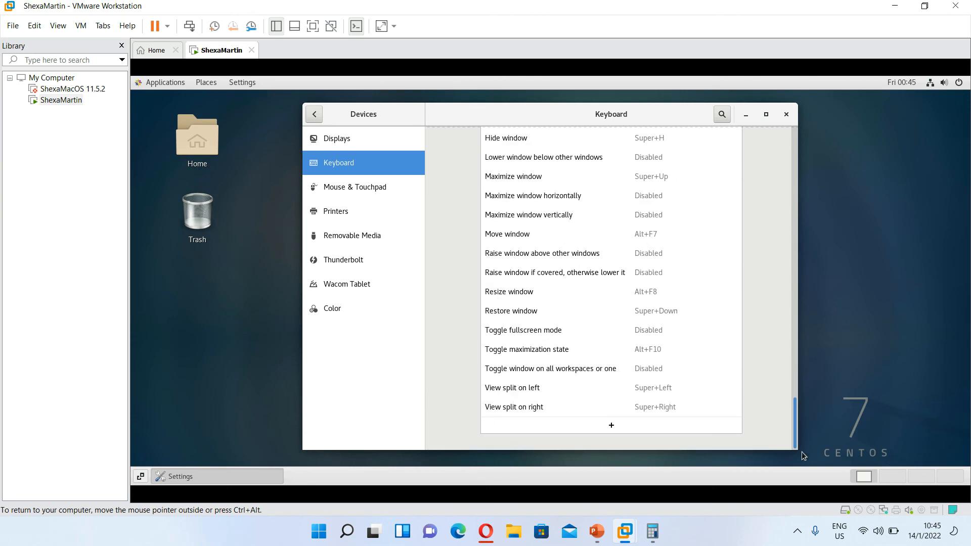
- Add custom shortcut 'Terminal' running 'gnome-terninal' on Shift+Ctrl+T, then close Settings
{"action": "left_click", "coordinate": [612, 425]}
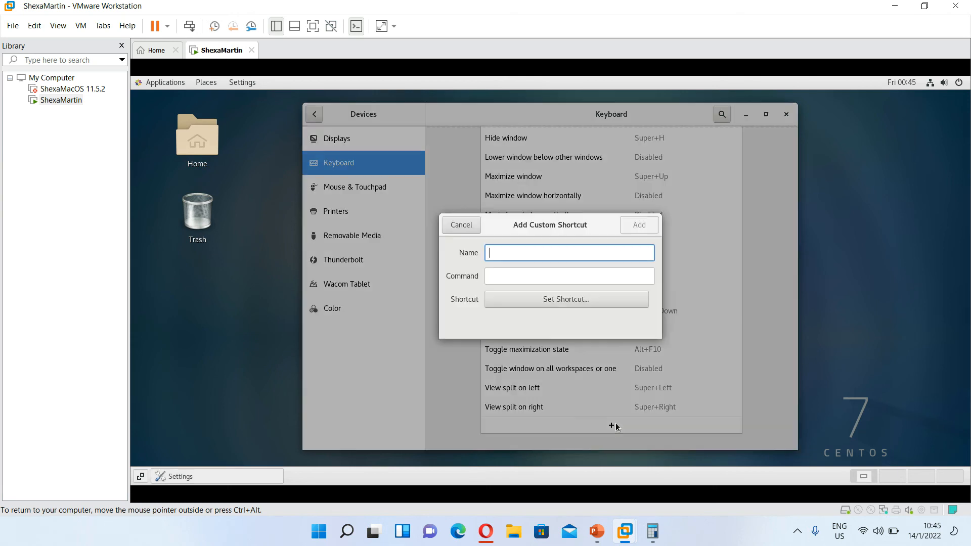
{"action": "type", "text": "Terminal"}
{"action": "left_click", "coordinate": [574, 278]}
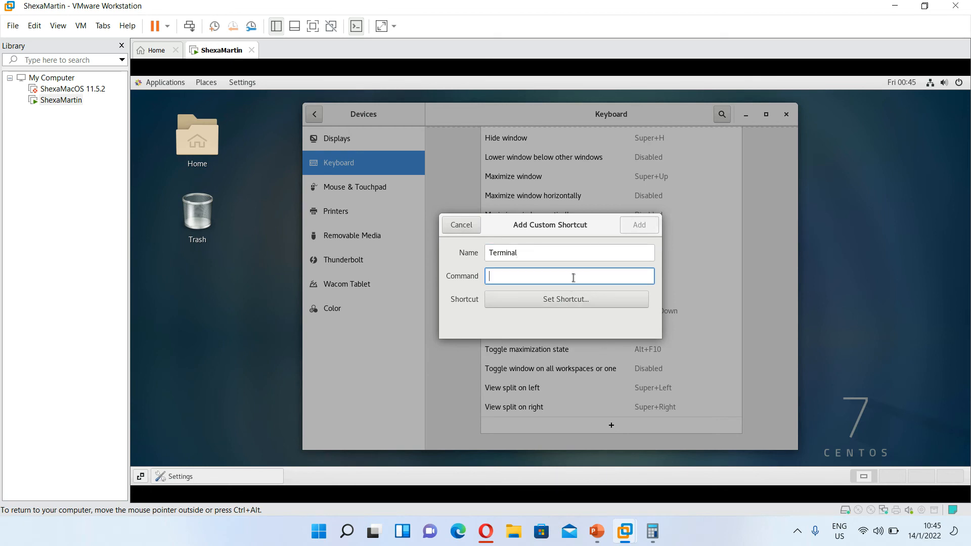
{"action": "type", "text": "gnome-"}
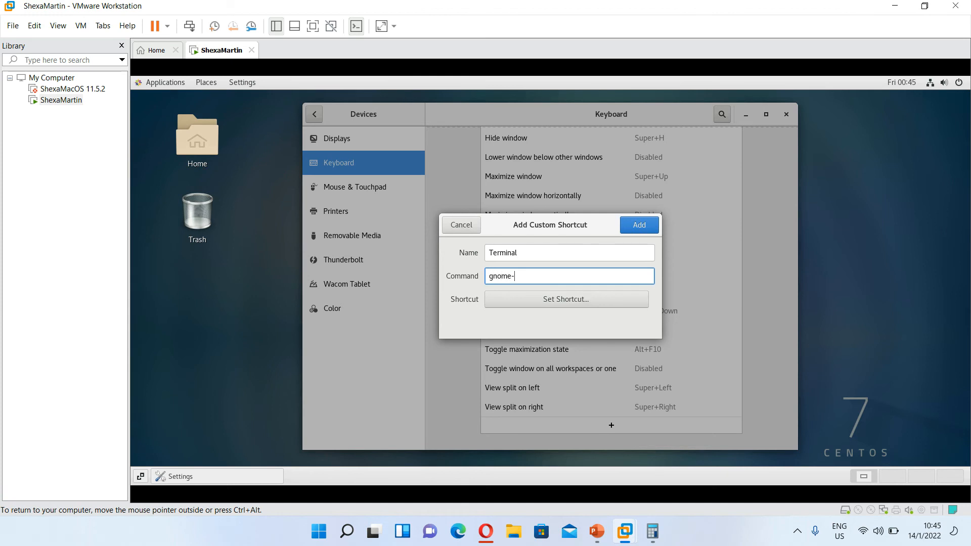
{"action": "type", "text": "terninal"}
{"action": "left_click", "coordinate": [563, 299]}
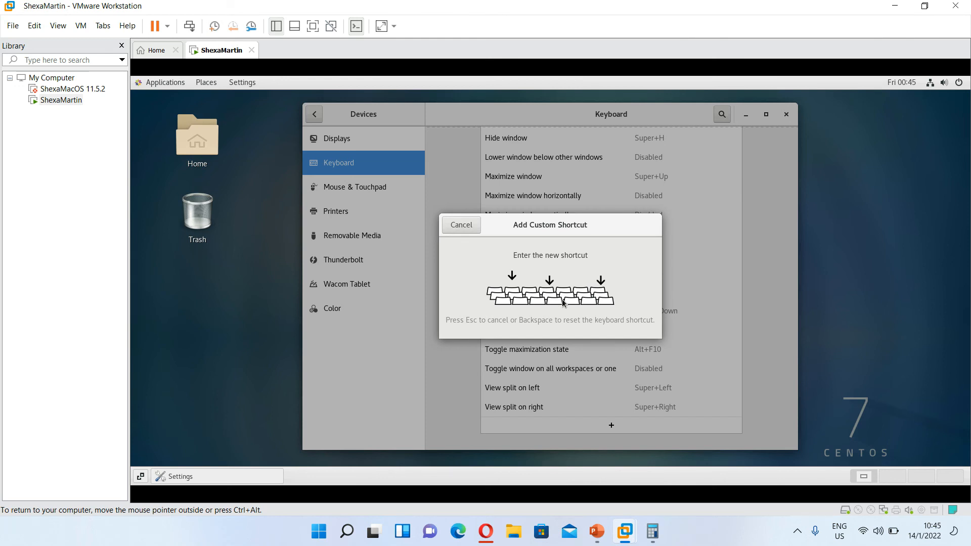
{"action": "key", "text": "ctrl+shift+t"}
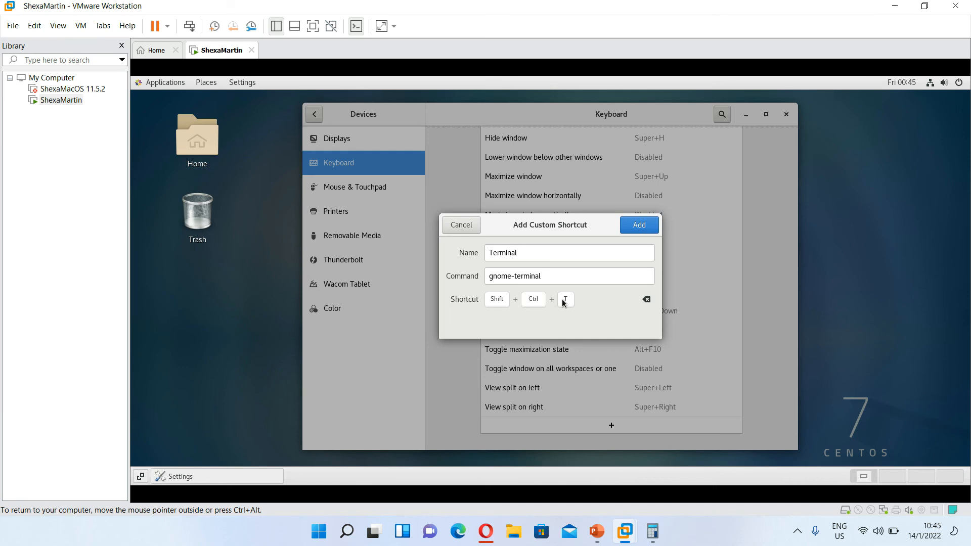
{"action": "left_click", "coordinate": [639, 225]}
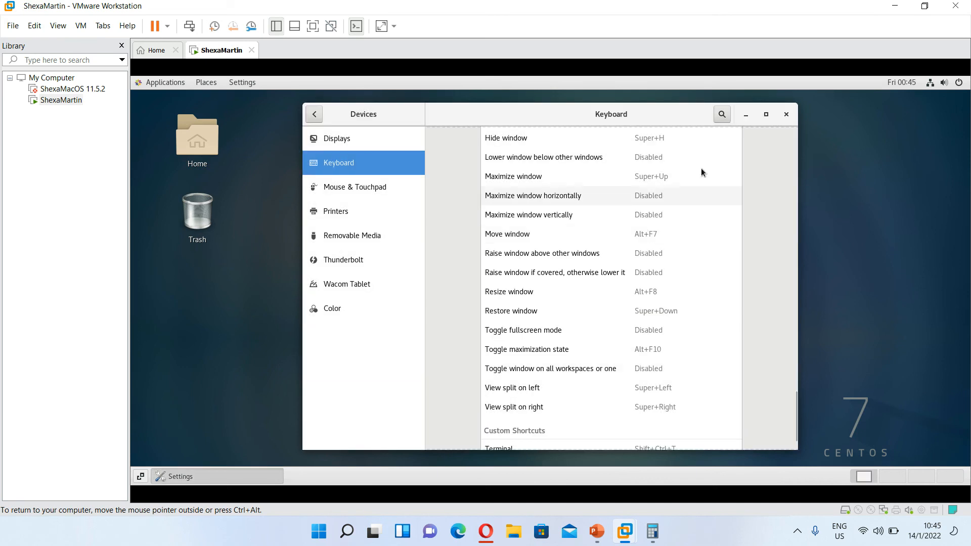
{"action": "left_click", "coordinate": [787, 115]}
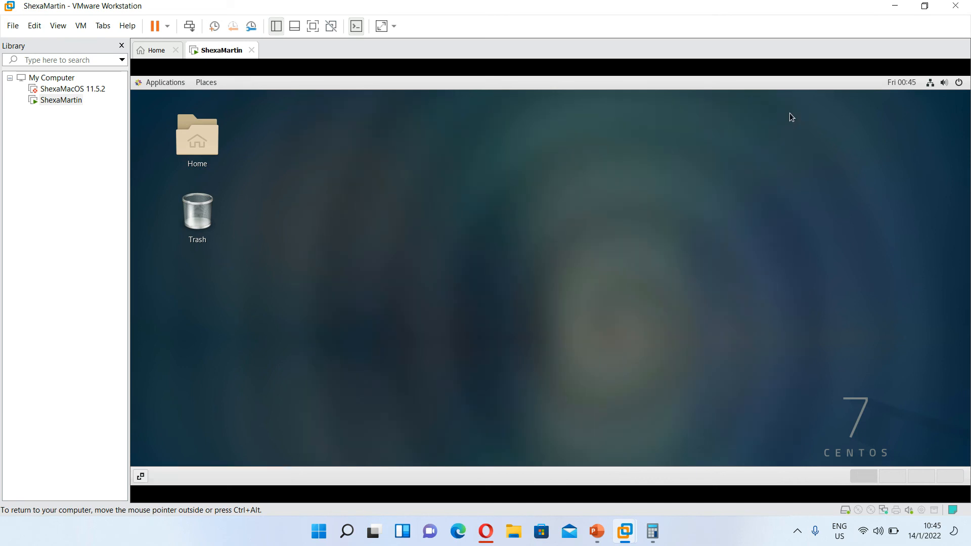
- Verify Shift+Ctrl+T opens a terminal, close it, and start the PowerPoint Intro slideshow
{"action": "key", "text": "ctrl+shift+t"}
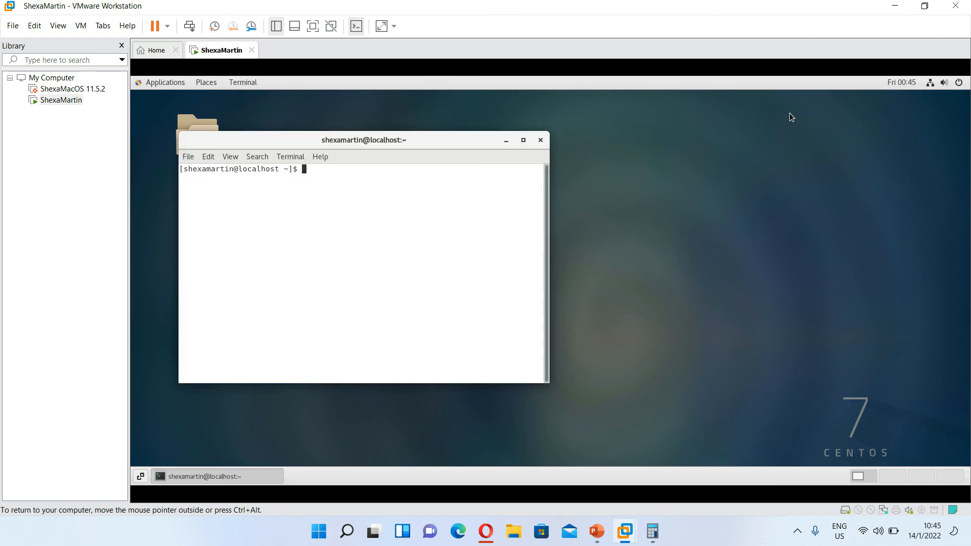
{"action": "left_click", "coordinate": [540, 141]}
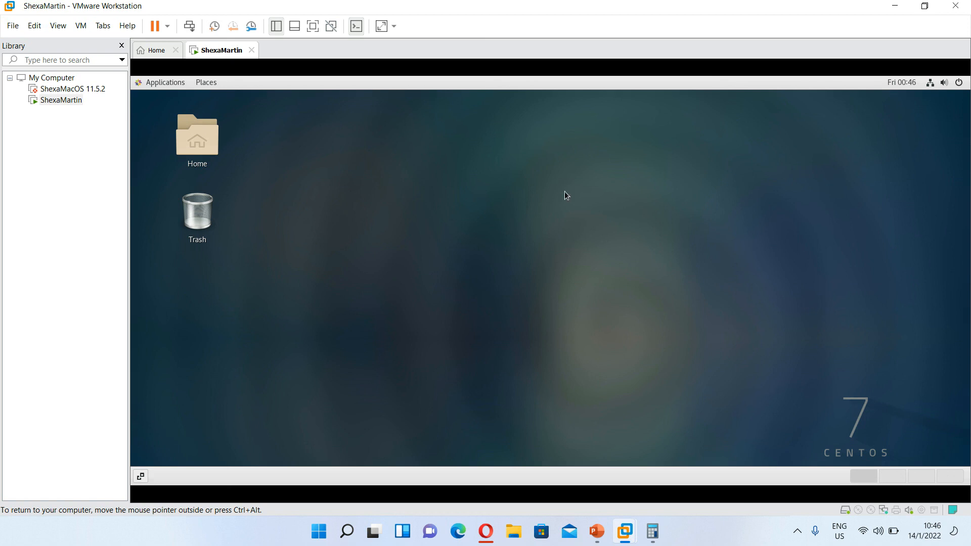
{"action": "left_click", "coordinate": [594, 540]}
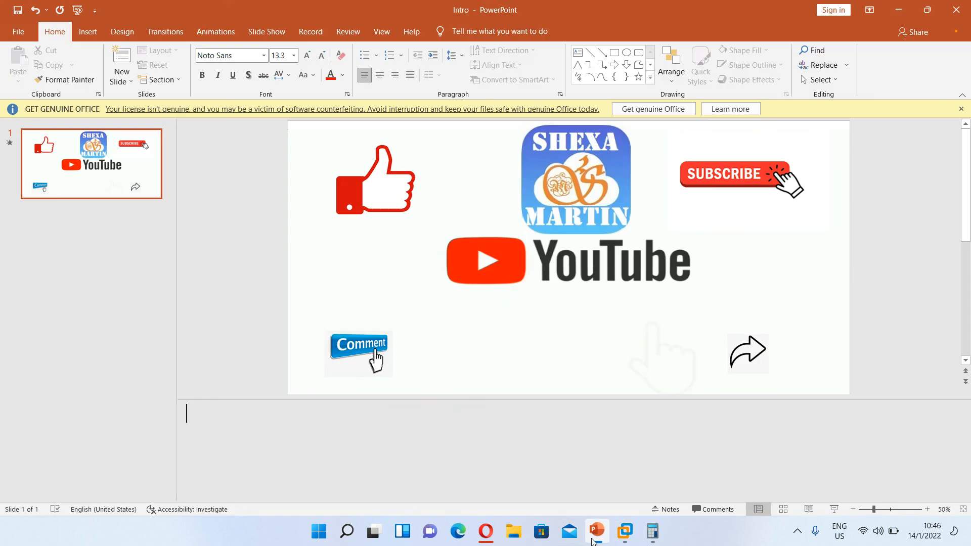
{"action": "left_click", "coordinate": [76, 11]}
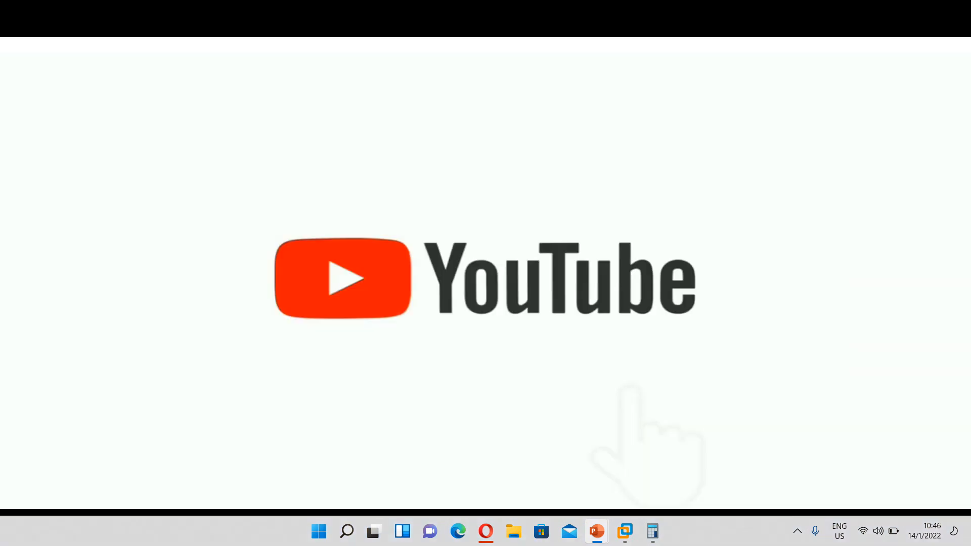